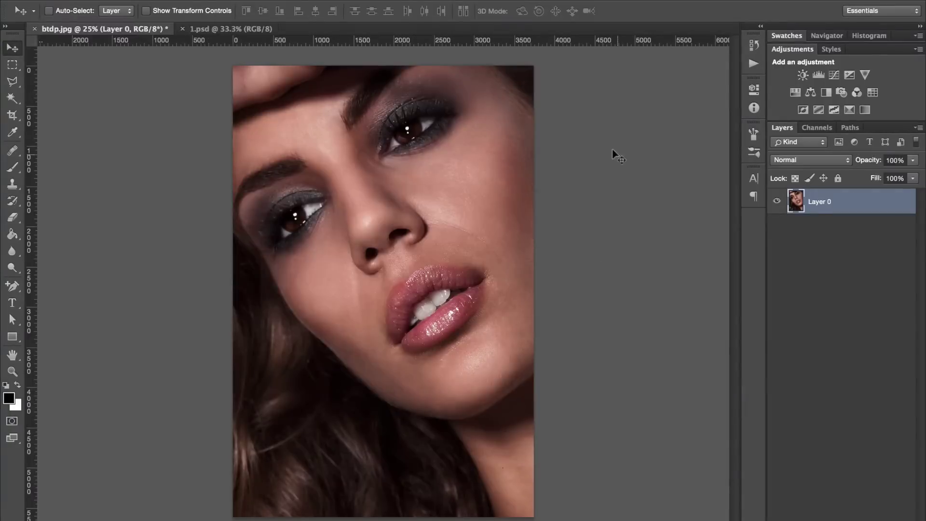
Duplicate the portrait layer, add an empty retouch layer, and zoom in on the face
key("ctrl+shift+alt+n")
left_click(73, 178)
key("ctrl+plus")
key("ctrl+plus")
key("ctrl+plus")
mouse_move(300, 144)
left_mouse_down()
mouse_move(96, 239)
mouse_move(371, 254)
left_mouse_up()
left_click_drag(321, 136, 349, 119)
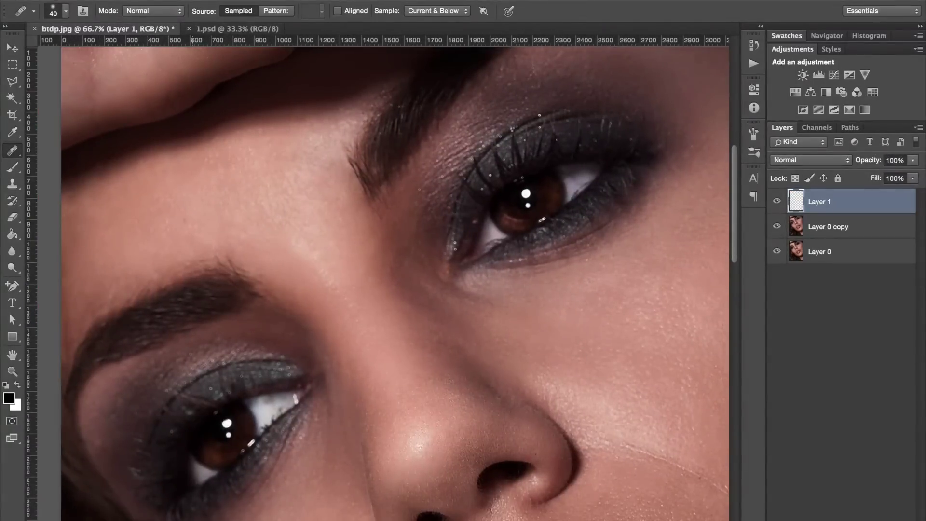
scroll(265, 103, "down", 6)
scroll(265, 103, "right", 5)
scroll(92, 128, "up", 2)
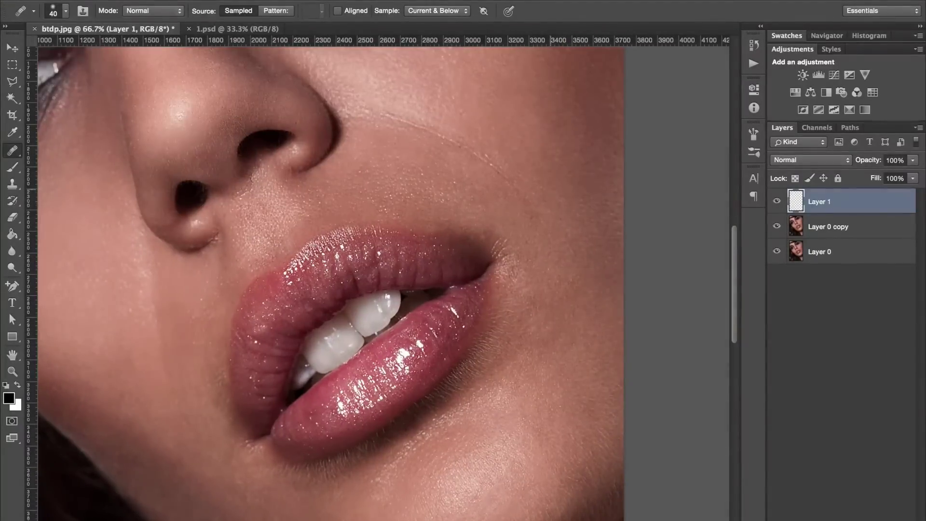
scroll(559, 178, "up", 2)
scroll(559, 179, "right", 1)
scroll(569, 166, "up", 2)
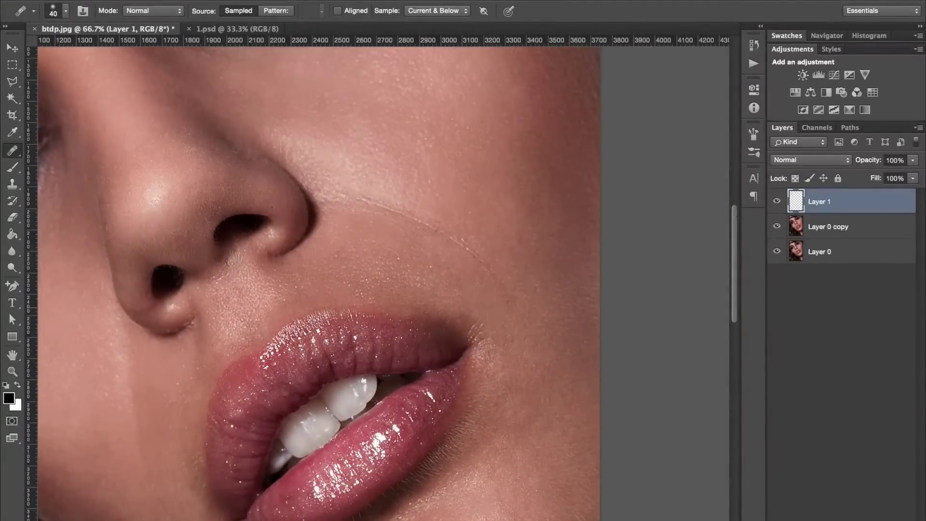
Heal the dark blemish on the cheek and clone-stamp the skin along the nostril crease
left_click(521, 308)
scroll(461, 175, "down", 3)
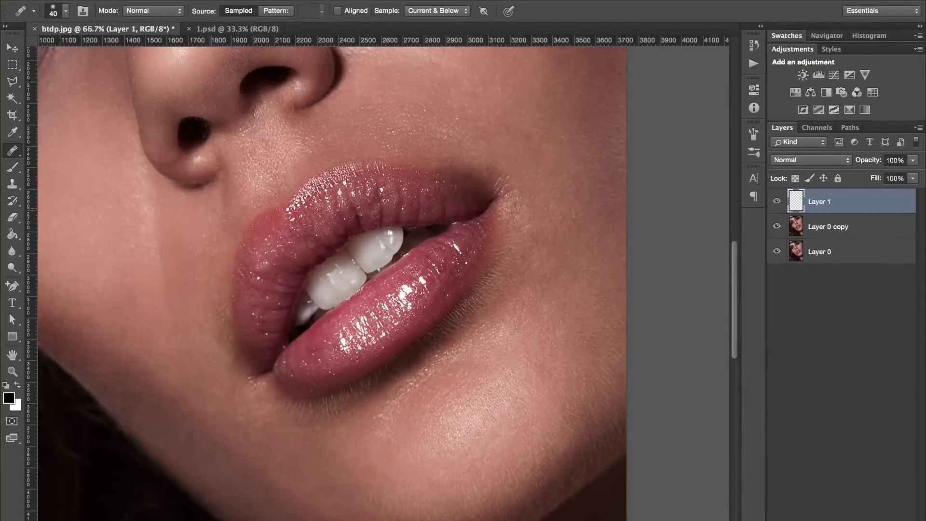
key("s")
scroll(212, 183, "up", 1)
scroll(212, 183, "up", 1)
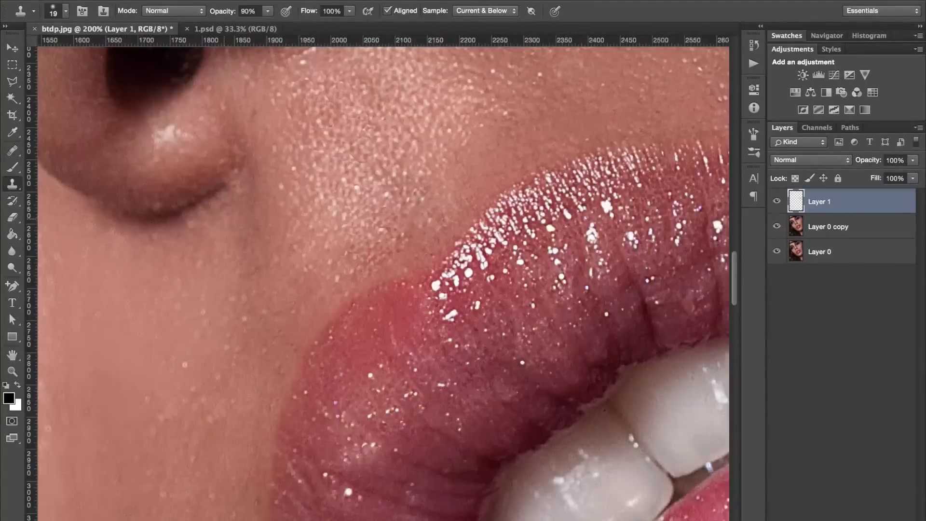
left_click_drag(217, 183, 234, 173)
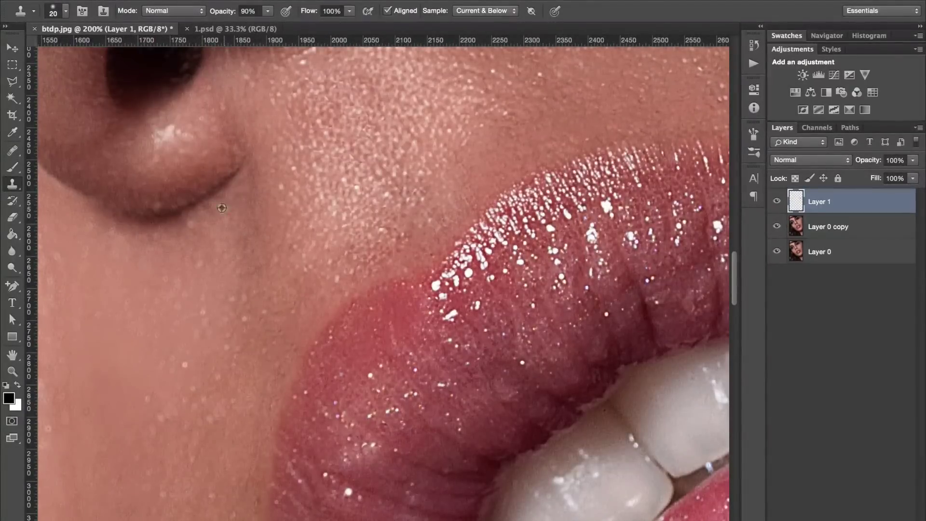
Heal the remaining blemishes around the lips, adjusting the healing brush size
key("j")
scroll(186, 241, "down", 3)
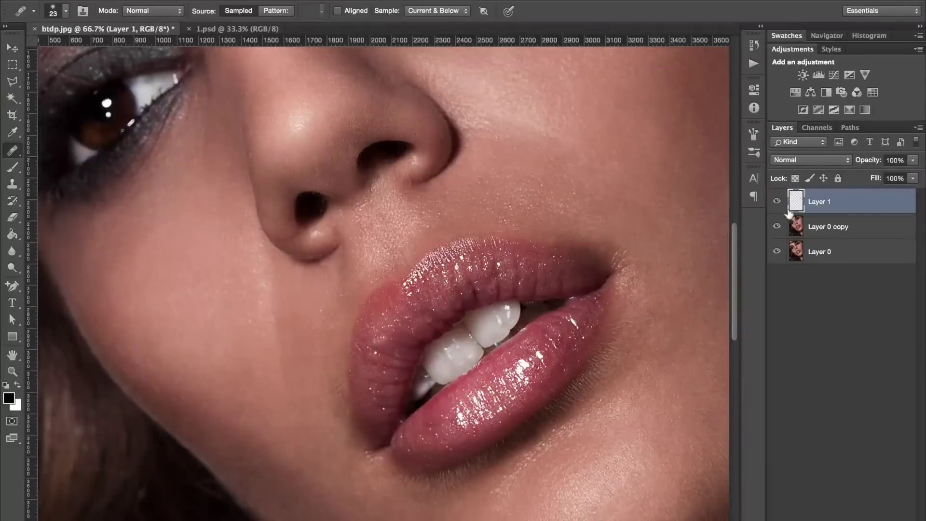
scroll(323, 238, "up", 1)
key("bracketright")
key("bracketright")
left_click_drag(290, 366, 203, 236)
key("bracketleft")
key("bracketleft")
key("bracketleft")
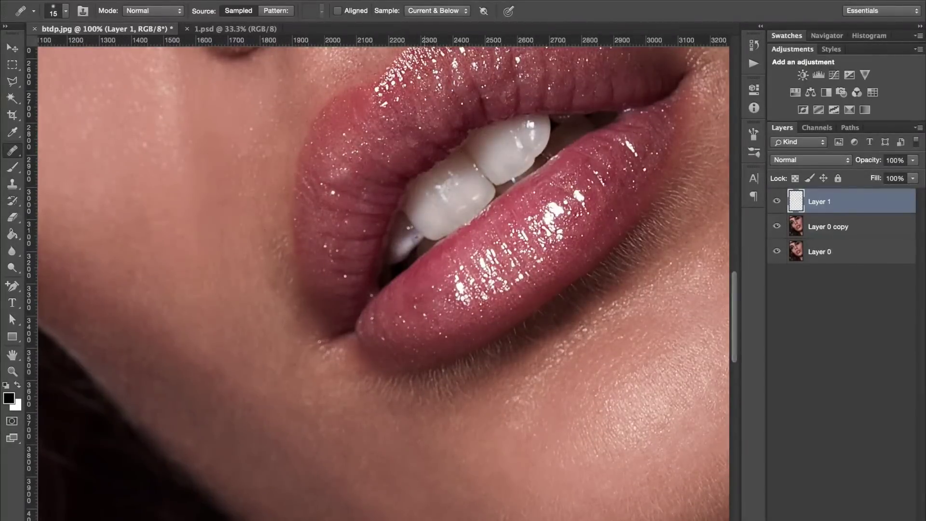
scroll(461, 239, "up", 1)
Stamp all visible layers into a new merged layer and open Liquify for the teeth
key("v")
scroll(501, 224, "down", 2)
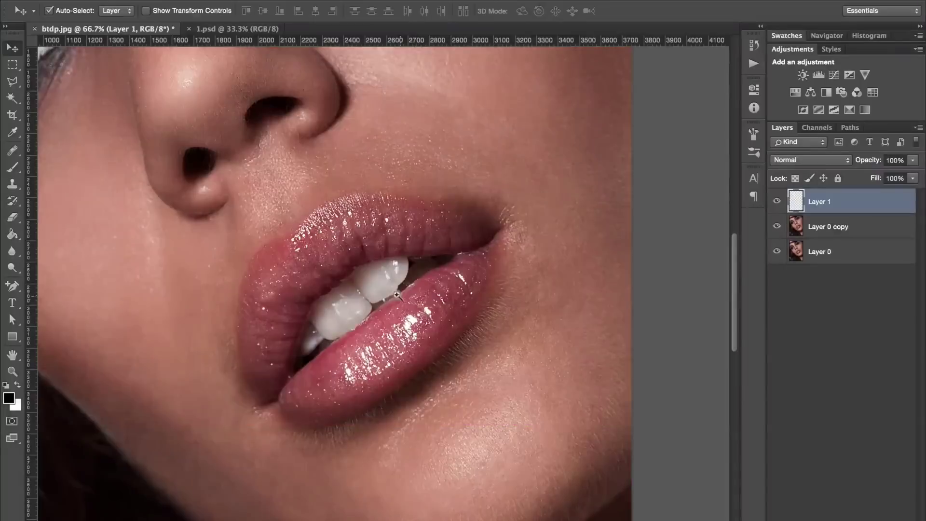
scroll(501, 224, "up", 1)
key("ctrl+alt+shift+e")
key("ctrl+shift+x")
scroll(380, 248, "up", 2)
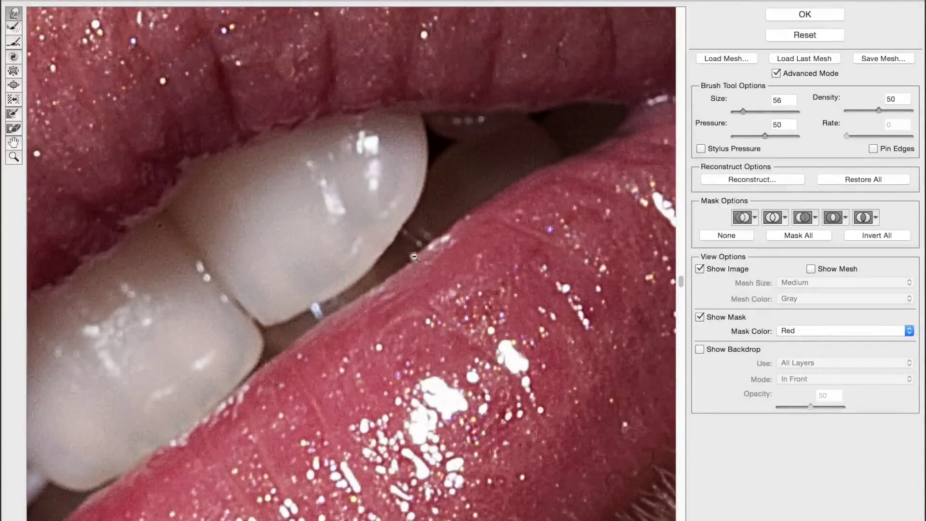
Warp the tooth edge in Liquify with a resized brush and apply it
scroll(480, 174, "down", 1)
mouse_move(386, 221)
left_mouse_down()
mouse_move(339, 223)
mouse_move(374, 255)
left_mouse_up()
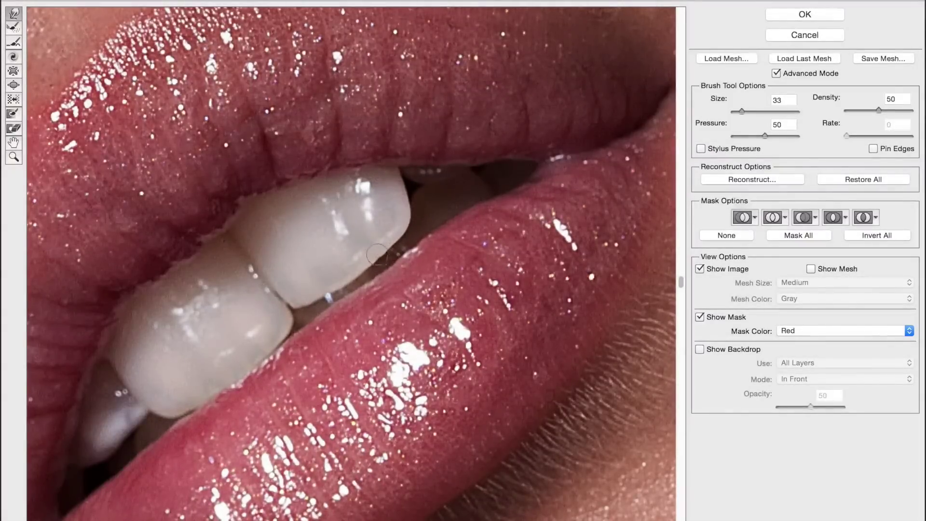
left_click_drag(406, 233, 494, 220)
left_click_drag(320, 268, 283, 270)
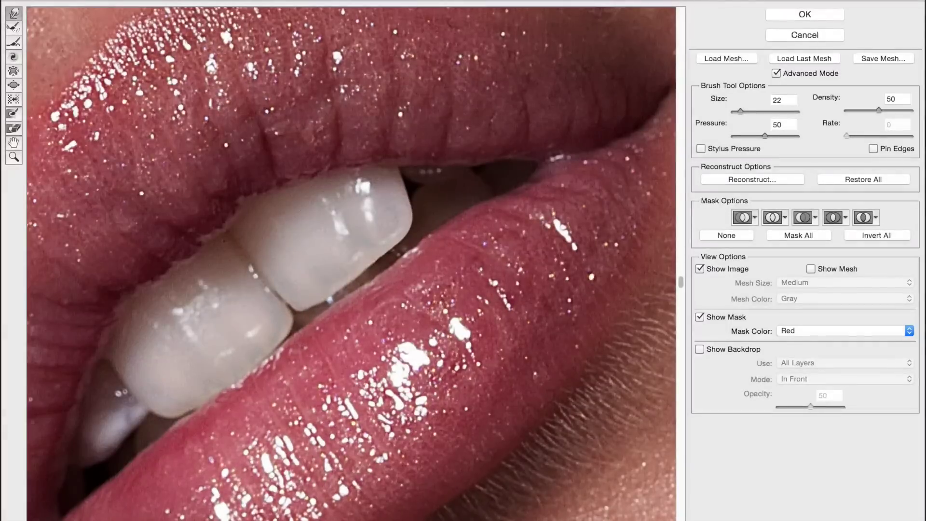
left_click(772, 13)
Add a Black & White and a reversed Gradient Map adjustment layer, then group them
left_click(854, 514)
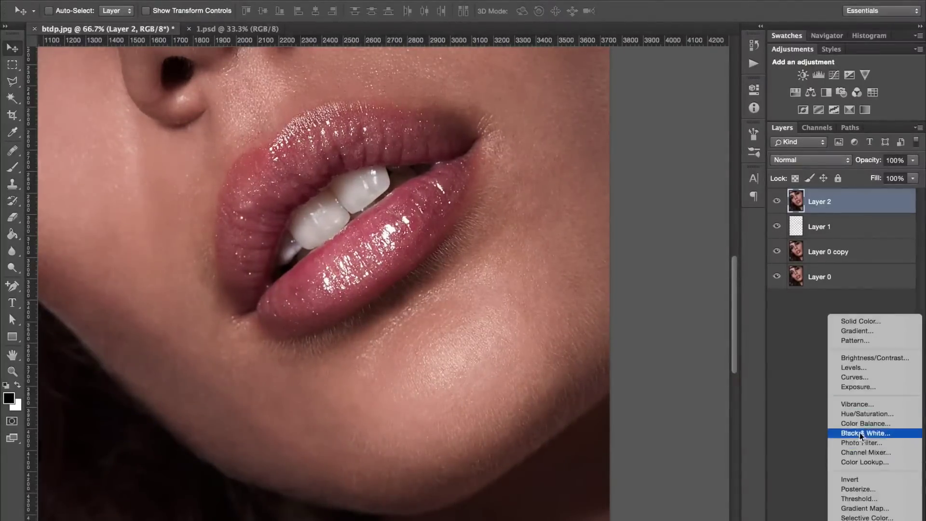
left_click(863, 440)
key("ctrl+0")
left_click(855, 514)
left_click(858, 473)
left_click(602, 152)
key("ctrl+g")
Create a new Soft Light layer for dodge and burn with a white soft brush ready
key("ctrl+shift+n")
left_click(810, 159)
left_click(796, 303)
key("b")
key("x")
scroll(516, 256, "up", 3)
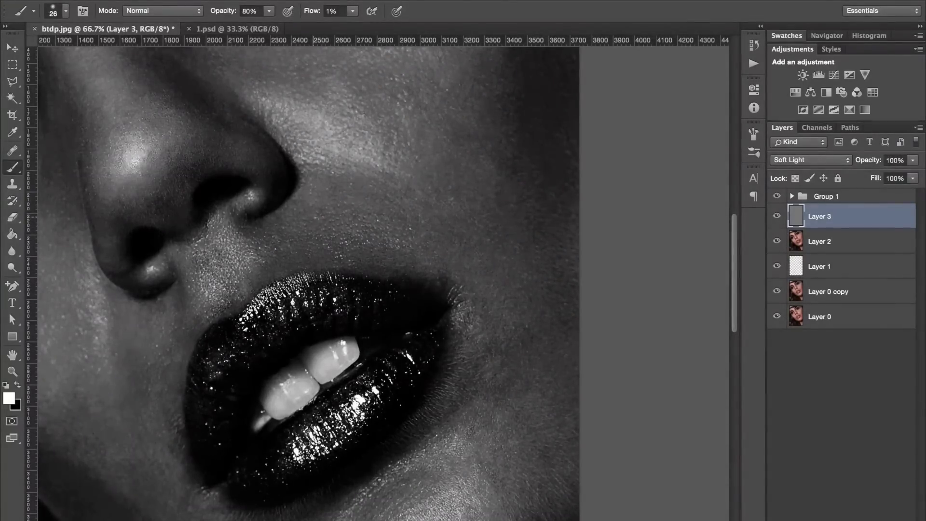
Dodge the eye and cheek area in white on Layer 3 with a small soft brush
scroll(552, 204, "up", 2)
scroll(552, 205, "right", 3)
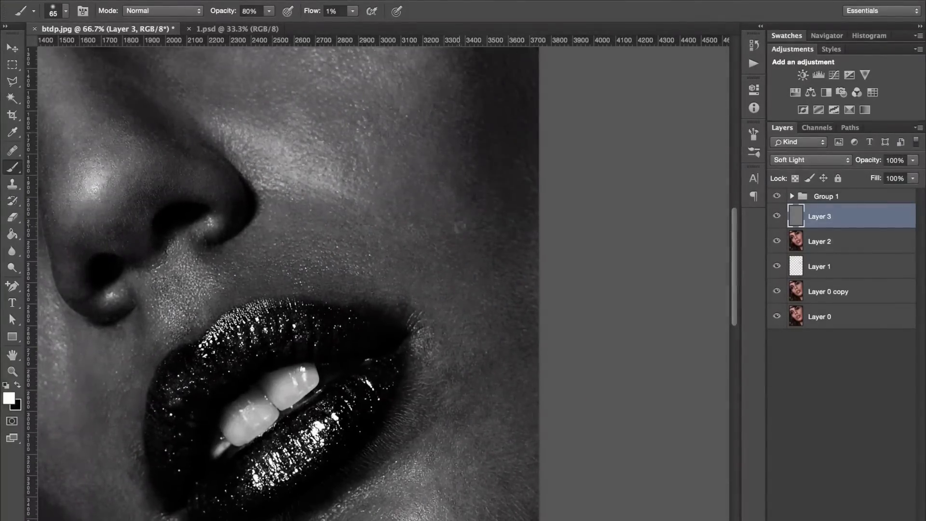
key("bracketleft")
key("bracketleft")
key("bracketleft")
left_click_drag(480, 171, 410, 291)
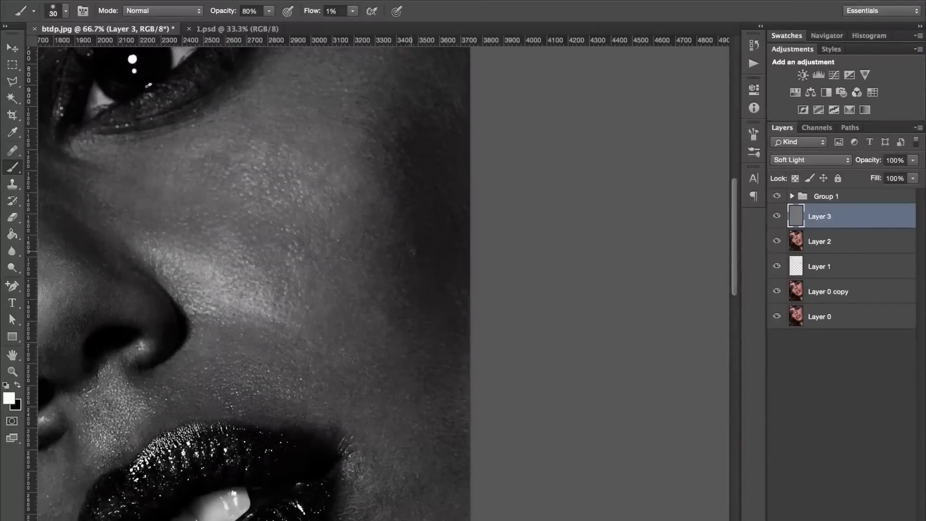
key("bracketleft")
key("bracketleft")
left_click_drag(446, 222, 449, 223)
Dodge around the lips and lip corner in white, varying the brush size
left_click_drag(424, 469, 428, 324)
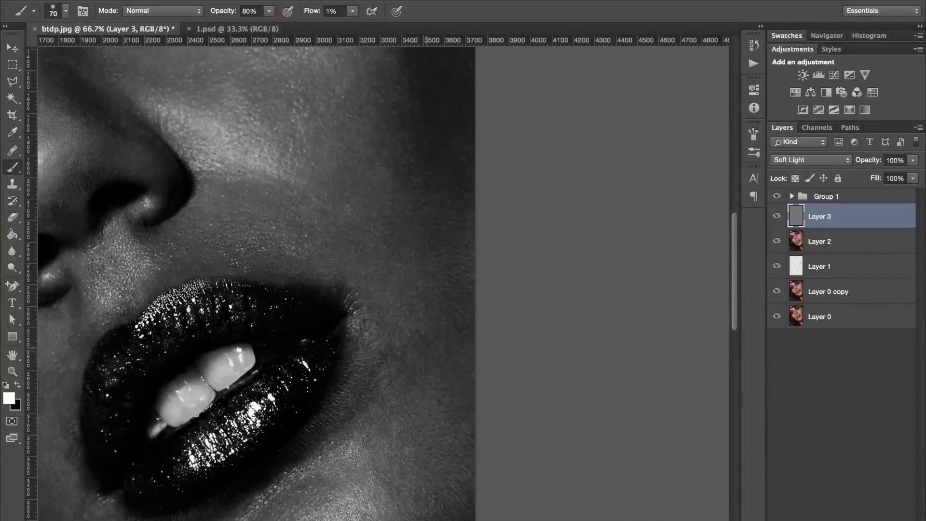
mouse_move(403, 368)
left_mouse_down()
mouse_move(422, 355)
mouse_move(439, 394)
left_mouse_up()
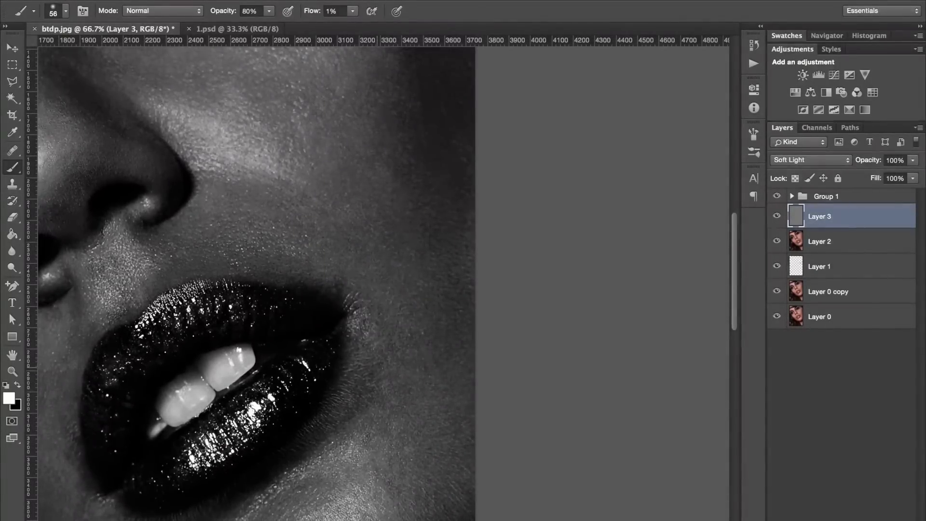
left_click_drag(436, 362, 453, 356)
key("ctrl+minus")
left_click_drag(415, 477, 424, 475)
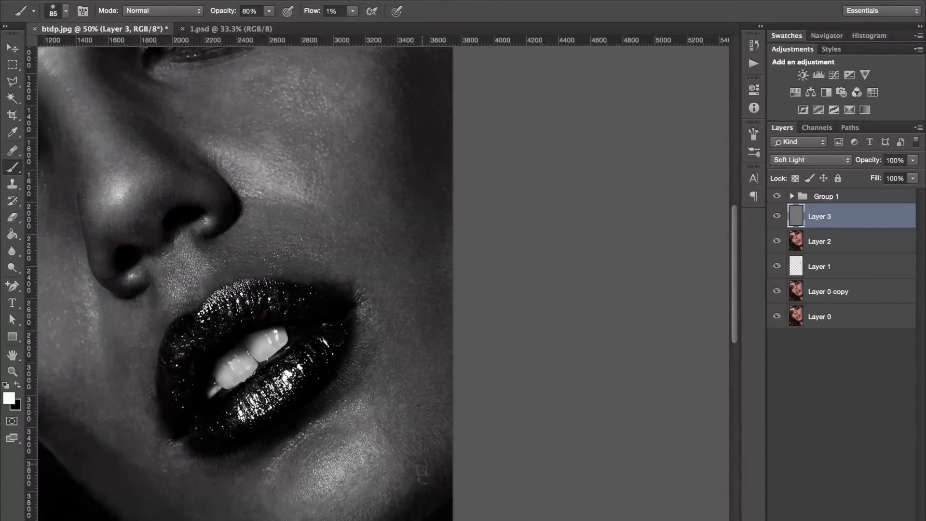
left_click_drag(399, 505, 420, 475)
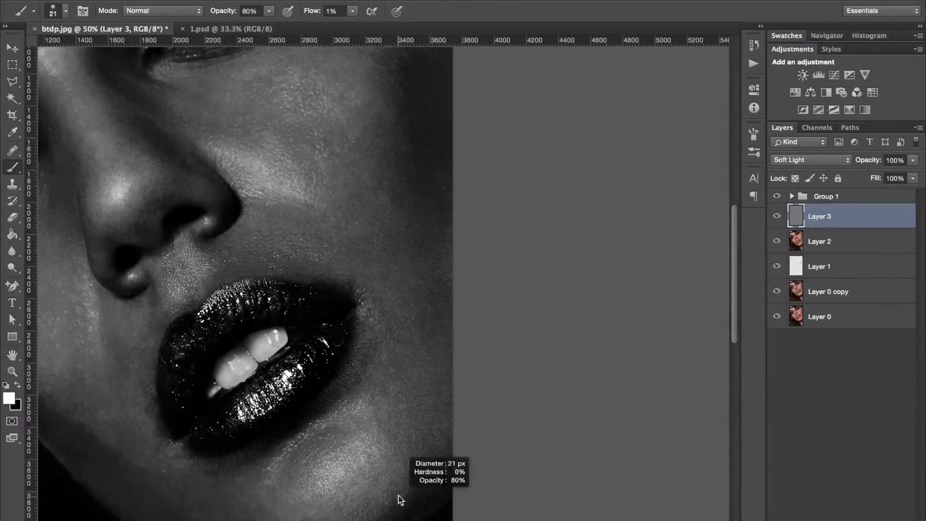
scroll(396, 395, "down", 5)
left_click_drag(408, 324, 408, 325)
Burn shadows in black, then dodge the cheek and lip area in white
key("x")
left_click_drag(419, 265, 413, 264)
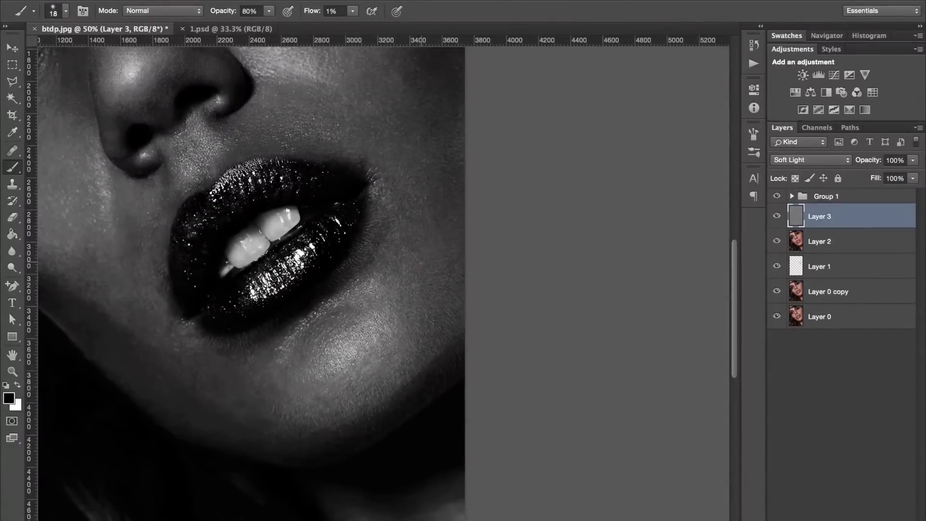
left_click_drag(418, 302, 427, 302)
key("x")
left_click_drag(398, 249, 410, 248)
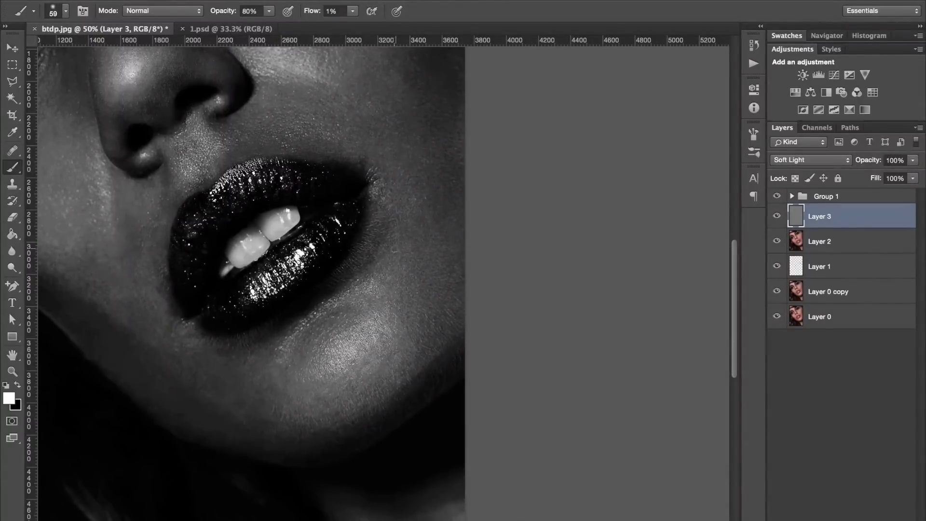
key("bracketleft")
key("bracketleft")
key("bracketleft")
left_click_drag(384, 263, 401, 262)
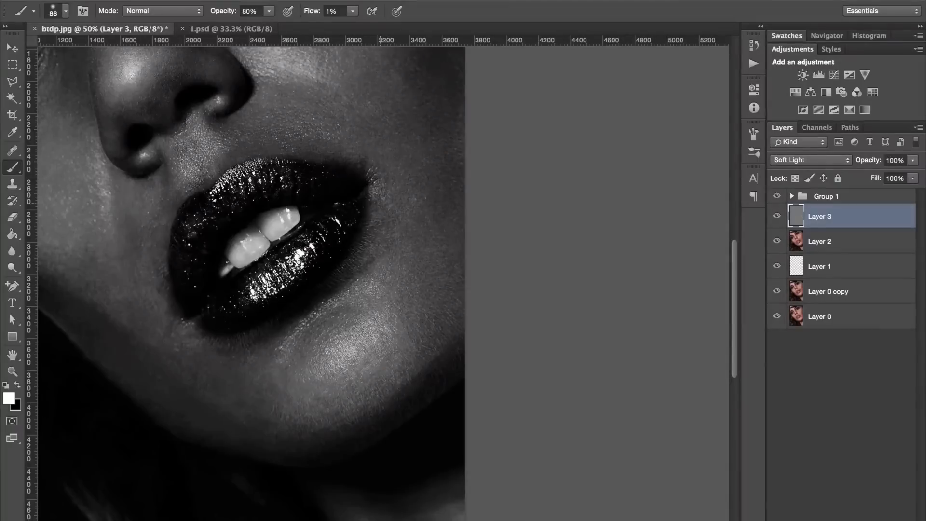
mouse_move(371, 211)
left_mouse_down()
mouse_move(383, 211)
mouse_move(377, 204)
left_mouse_up()
Alternate black burn and white dodge strokes at smaller and larger brush sizes
key("x")
key("x")
key("x")
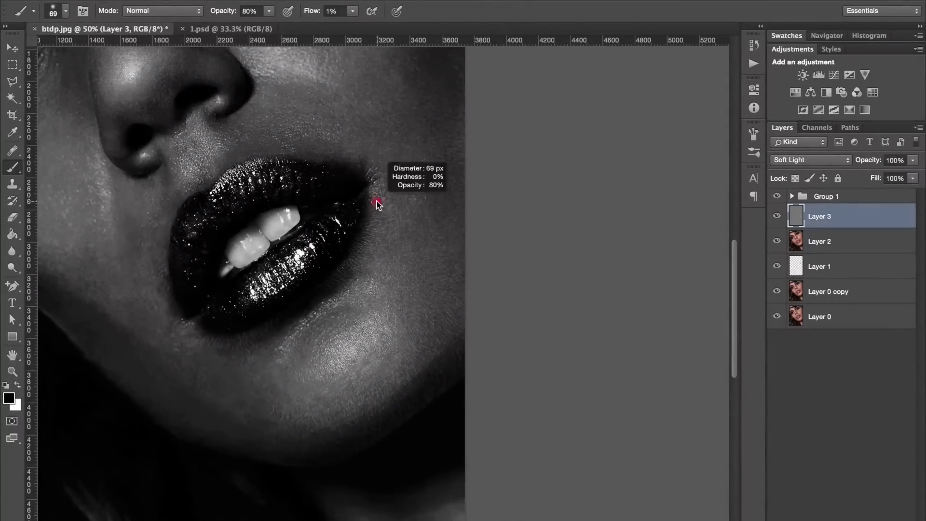
key("x")
left_click_drag(333, 150, 314, 154)
key("x")
left_click_drag(360, 159, 357, 159)
key("x")
left_click_drag(290, 154, 318, 159)
Add white dodge strokes around the lip corner and chin, resizing the brush as needed
scroll(337, 159, "up", 3)
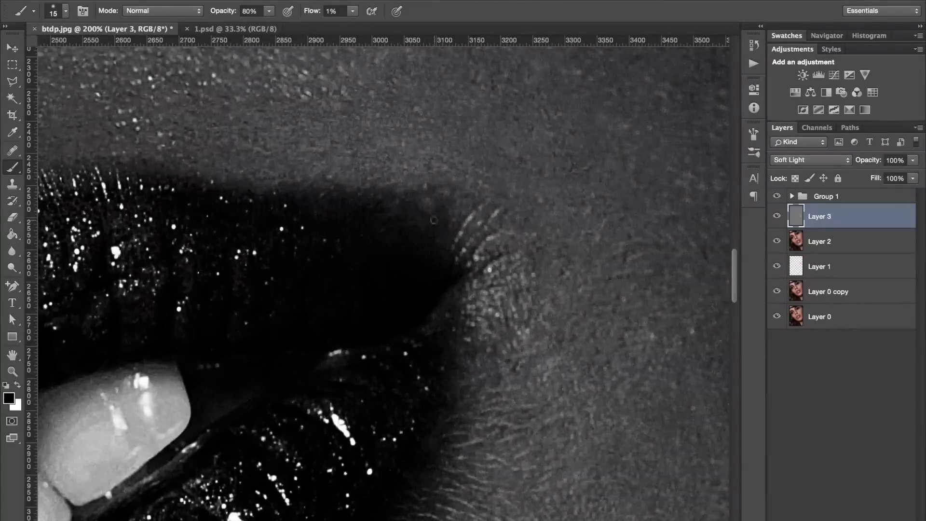
scroll(434, 224, "down", 1)
scroll(434, 186, "down", 1)
left_click_drag(477, 242, 492, 240)
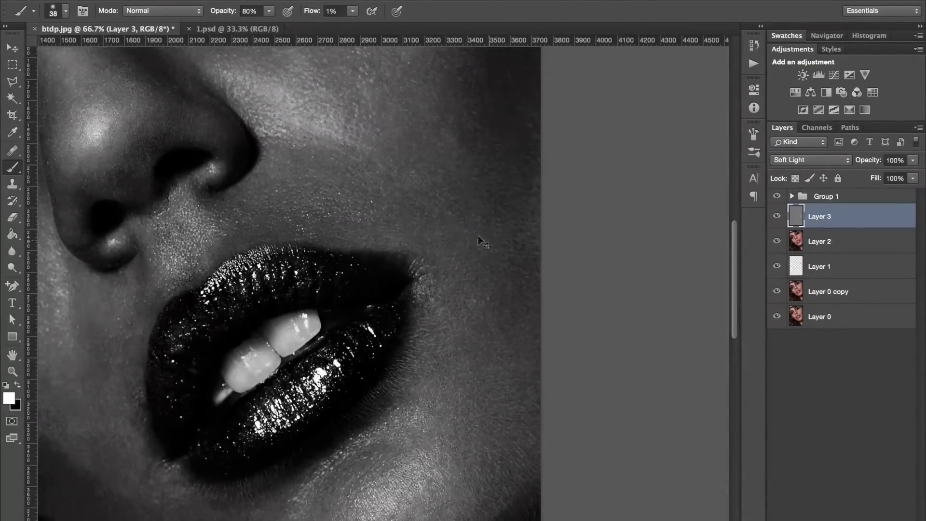
left_click_drag(494, 182, 484, 183)
key("bracketright")
key("bracketright")
key("bracketright")
left_click_drag(521, 296, 512, 296)
scroll(289, 279, "down", 5)
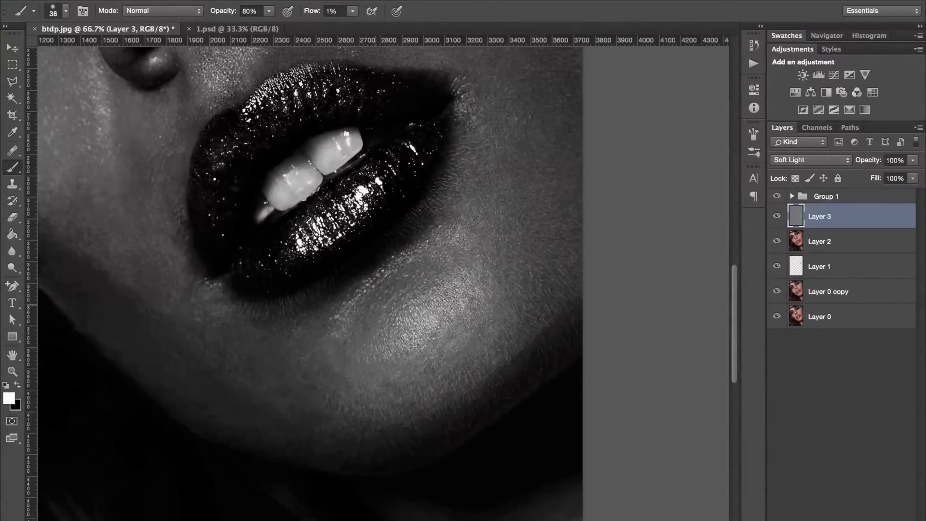
Burn and dodge beneath the lower lip, swapping between black and white
right_click(193, 295)
key("x")
mouse_move(204, 319)
left_mouse_down()
mouse_move(193, 317)
mouse_move(203, 333)
left_mouse_up()
key("x")
key("ctrl+plus")
key("x")
key("x")
key("ctrl+minus")
left_click_drag(272, 311, 282, 311)
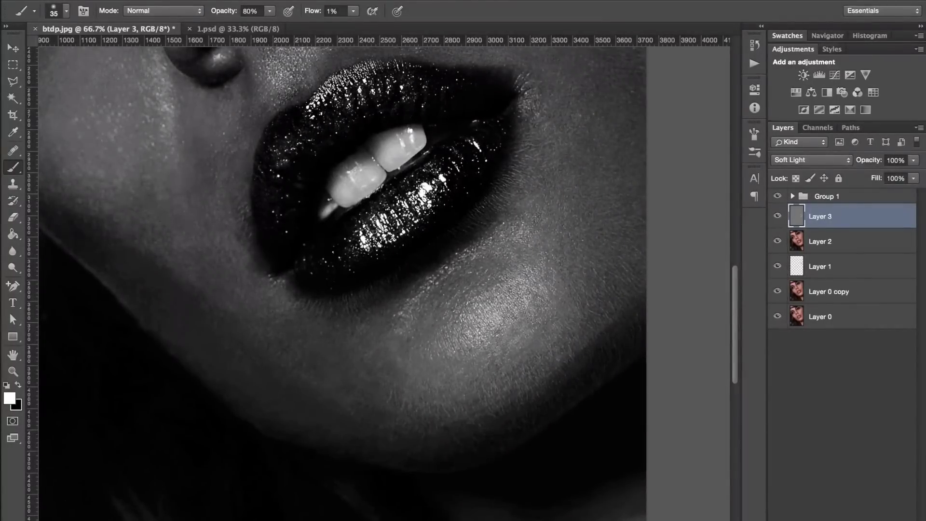
Brighten the chin with soft white strokes, then darken in black at varied brush sizes
left_click_drag(362, 371, 358, 371)
left_click_drag(283, 350, 290, 351)
left_click_drag(364, 362, 356, 362)
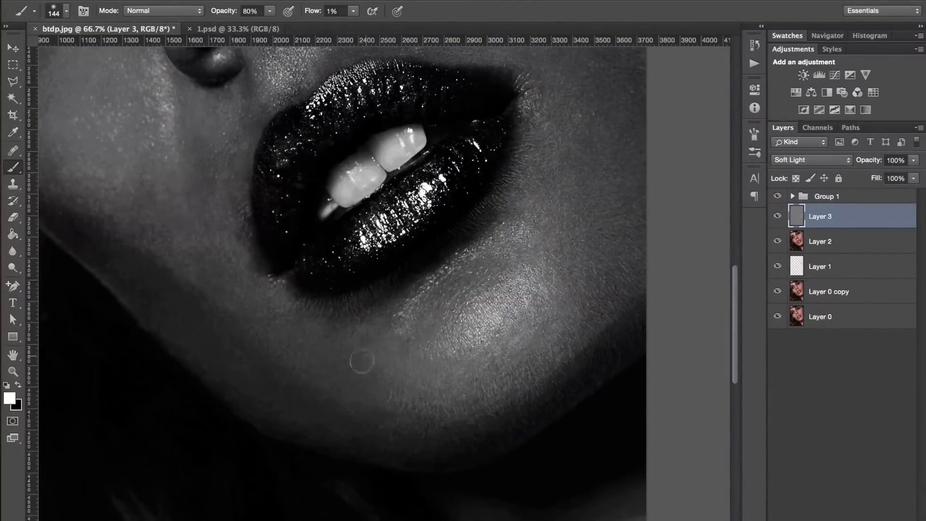
key("x")
Return to white dodging near the lips with a shrinking brush, zoomed to 100%
key("x")
left_click_drag(379, 382, 369, 383)
left_click_drag(253, 359, 244, 357)
mouse_move(382, 362)
left_mouse_down()
mouse_move(411, 363)
mouse_move(389, 363)
left_mouse_up()
key("x")
key("x")
left_click_drag(502, 268, 508, 269)
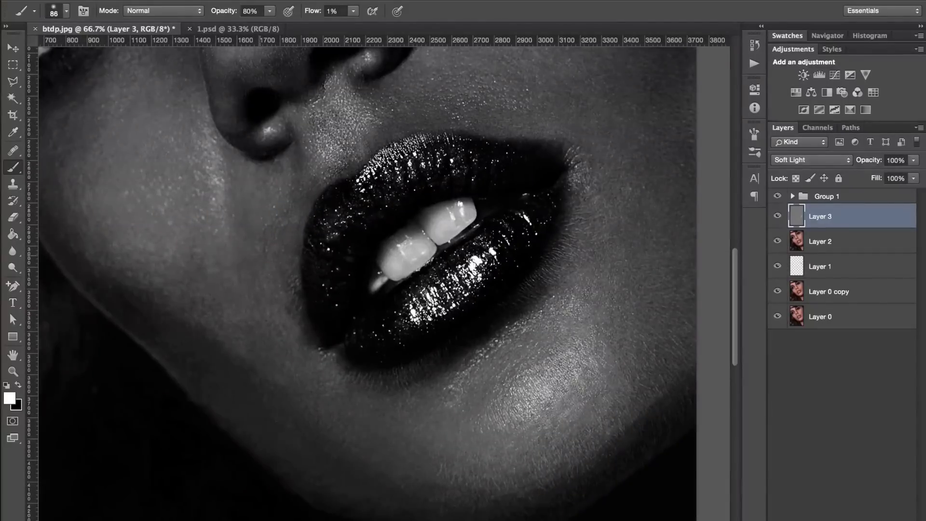
key("bracketleft")
key("bracketleft")
key("bracketleft")
key("bracketleft")
key("bracketleft")
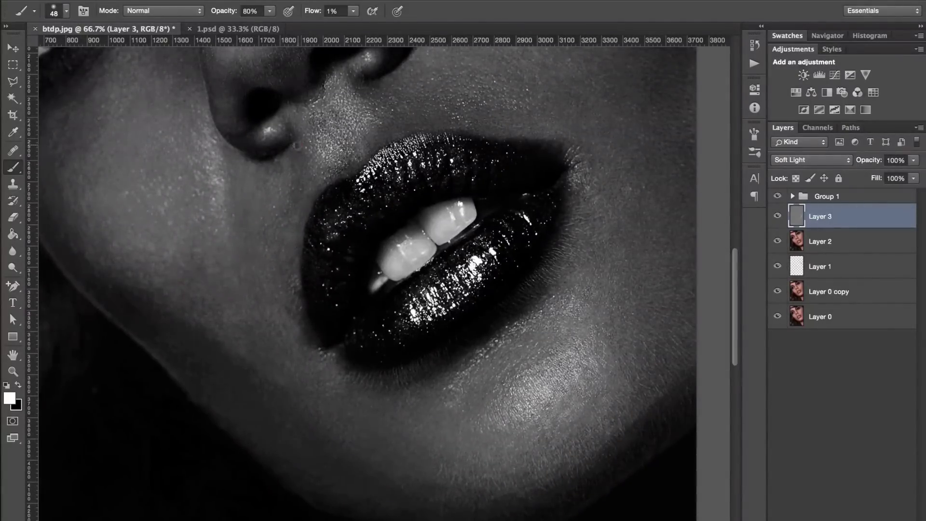
key("bracketleft")
key("bracketleft")
key("bracketleft")
key("bracketleft")
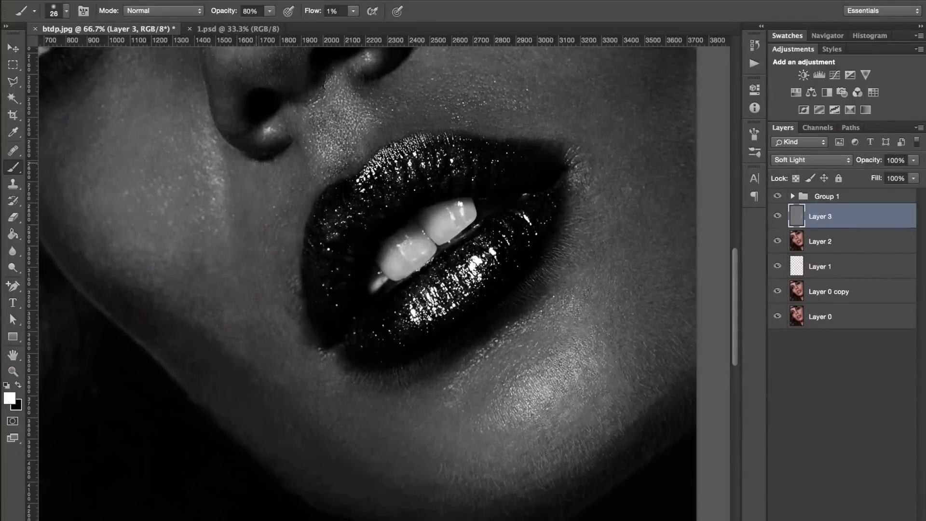
key("ctrl+plus")
key("bracketleft")
Dodge the skin beside the nose and upper lip with a roughly 56 px white brush
key("x")
key("x")
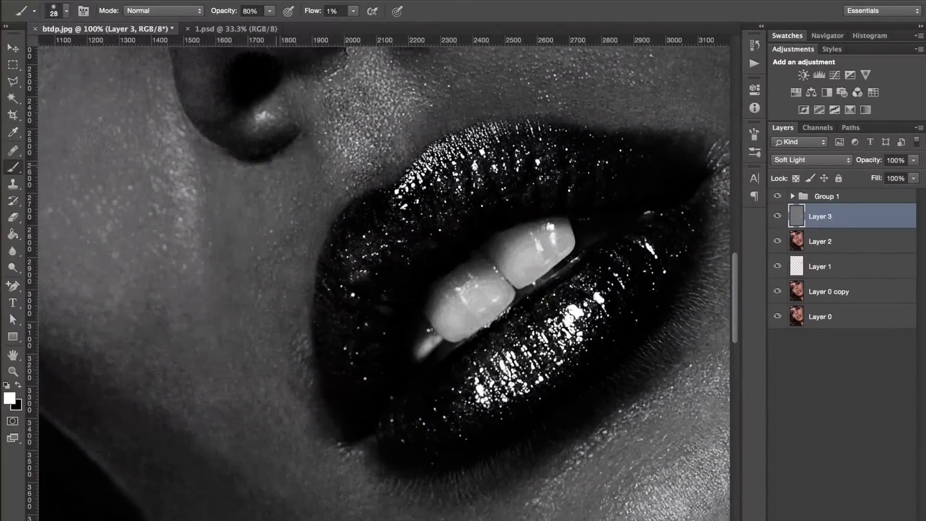
scroll(319, 145, "down", 1)
key("ctrl+minus")
left_click_drag(261, 313, 313, 299)
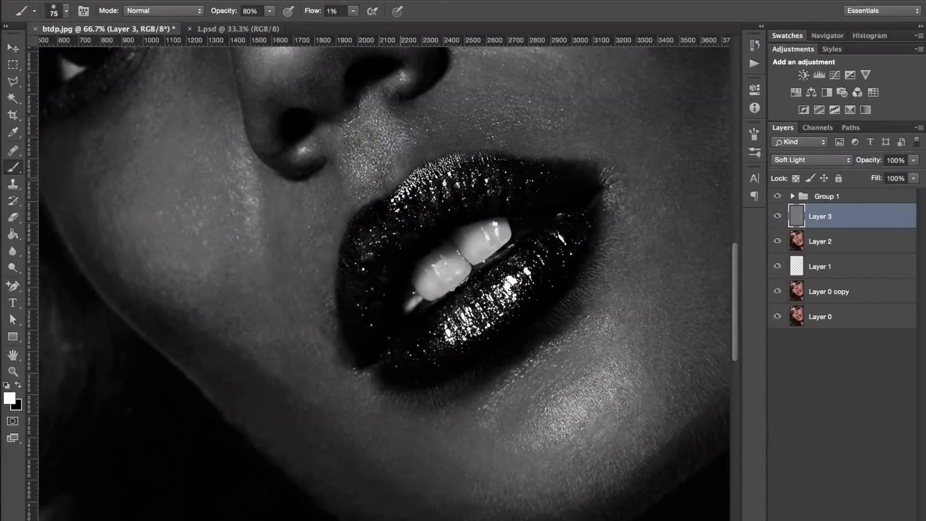
left_click_drag(395, 179, 389, 178)
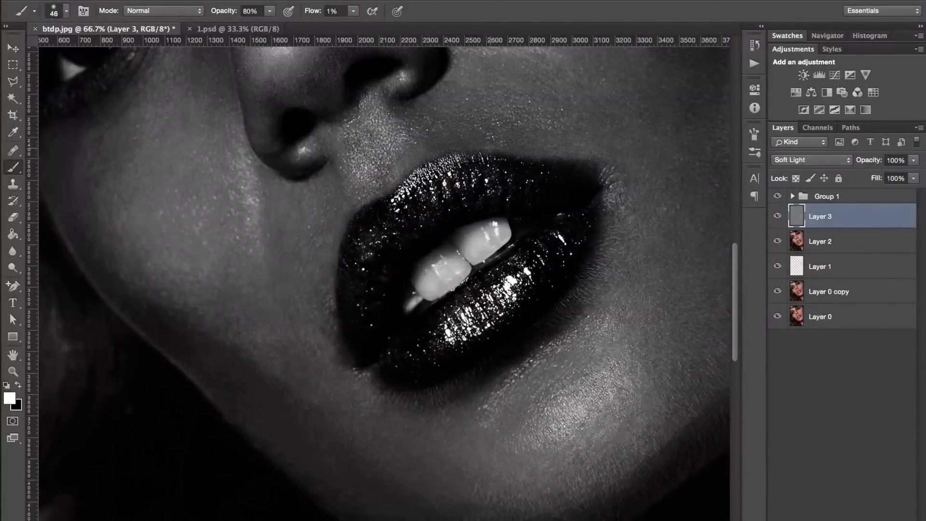
scroll(318, 137, "up", 2)
key("bracketright")
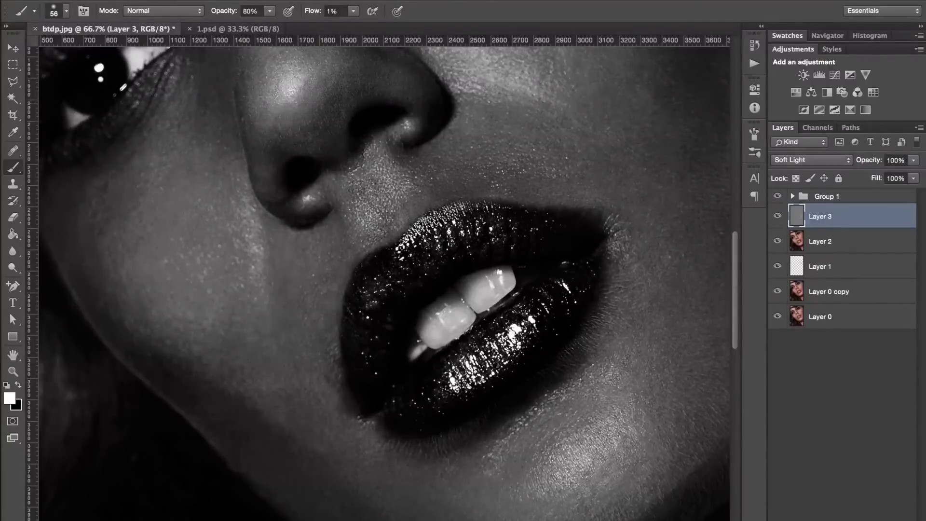
left_click_drag(284, 155, 288, 155)
scroll(309, 121, "up", 2)
left_click_drag(142, 236, 194, 253)
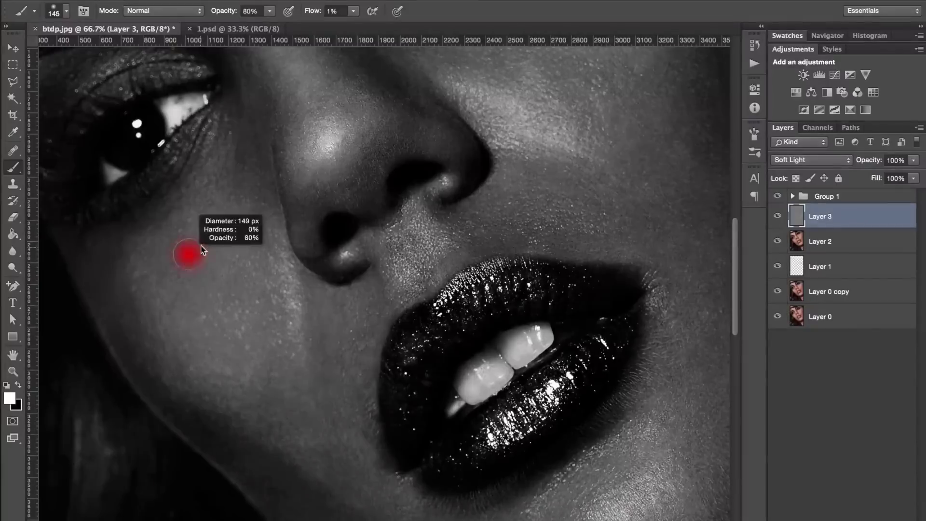
Burn and dodge the cheek and lip surroundings, brush sized between about 15 and 127 px
left_click_drag(254, 179, 238, 198)
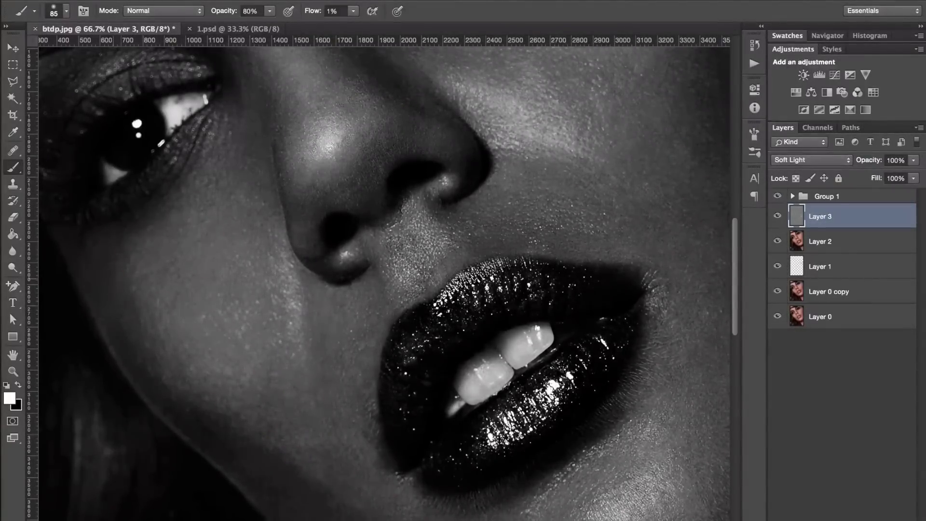
left_click_drag(244, 213, 281, 185)
left_click_drag(176, 250, 189, 250)
left_click_drag(203, 342, 181, 341)
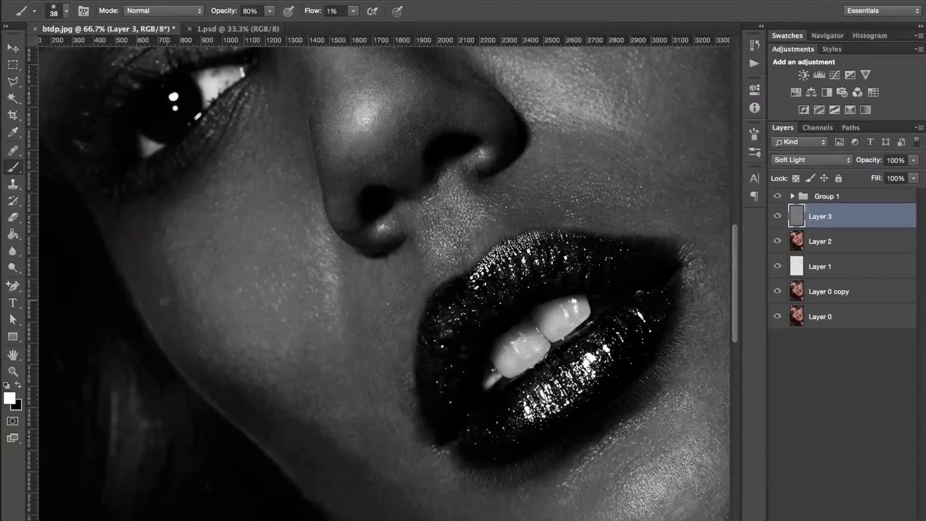
left_click_drag(321, 392, 285, 325)
key("x")
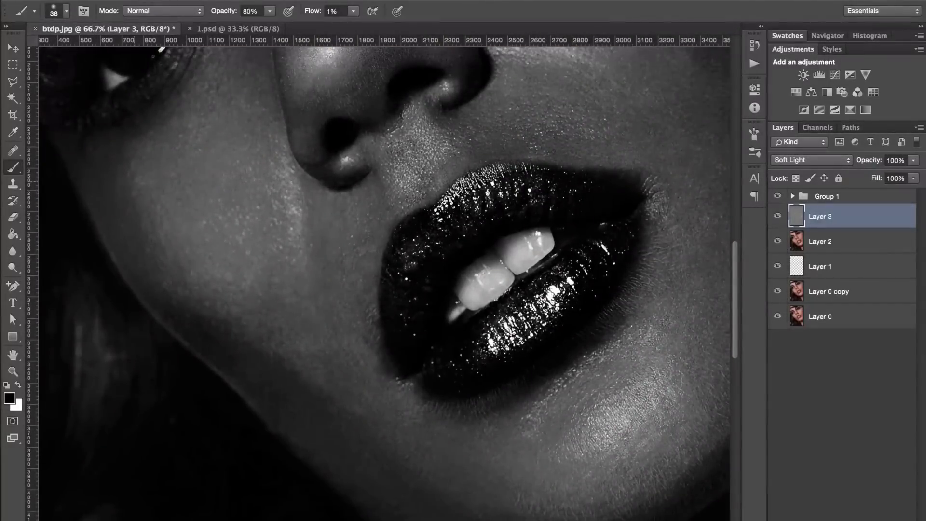
key("ctrl+minus")
left_click_drag(214, 223, 196, 229)
key("x")
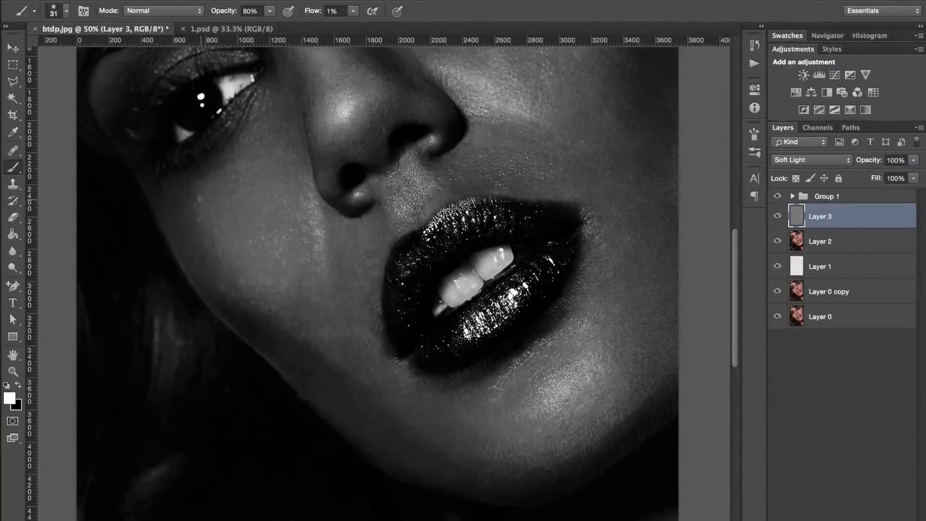
scroll(191, 184, "up", 2)
left_click_drag(193, 187, 185, 197)
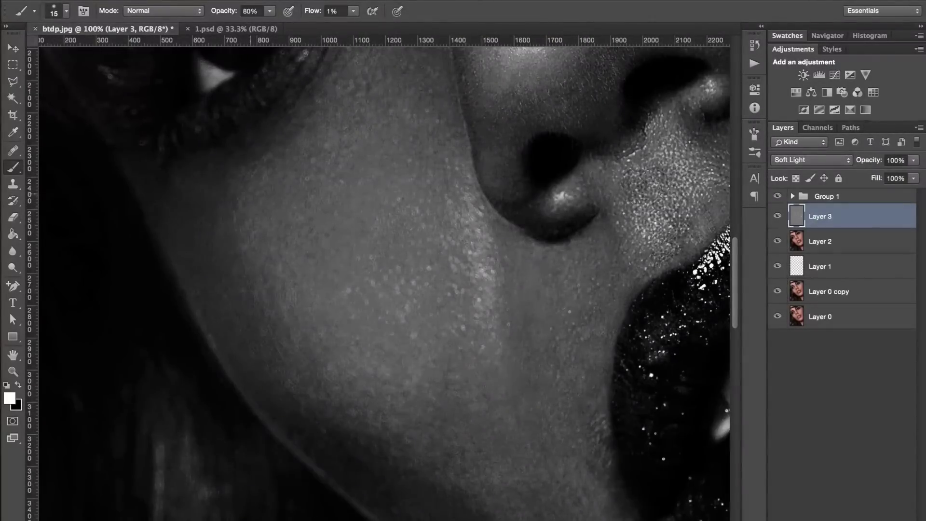
scroll(179, 204, "down", 1)
Keep dodging the cheek and lip area with brush sizes from about 94 down to 23 px
scroll(258, 243, "down", 3)
left_click_drag(330, 289, 323, 288)
left_click_drag(420, 343, 354, 249)
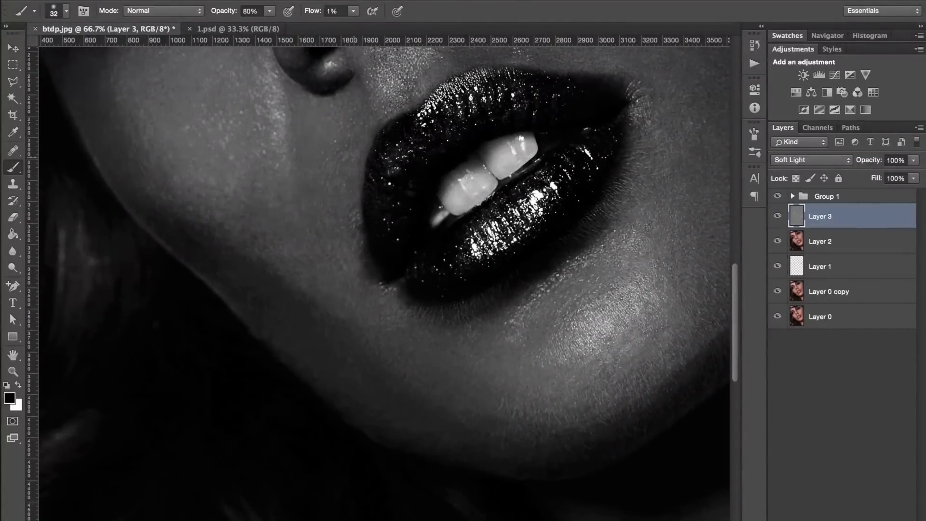
left_click_drag(353, 161, 347, 166)
left_click_drag(340, 243, 321, 243)
left_click_drag(367, 260, 365, 238)
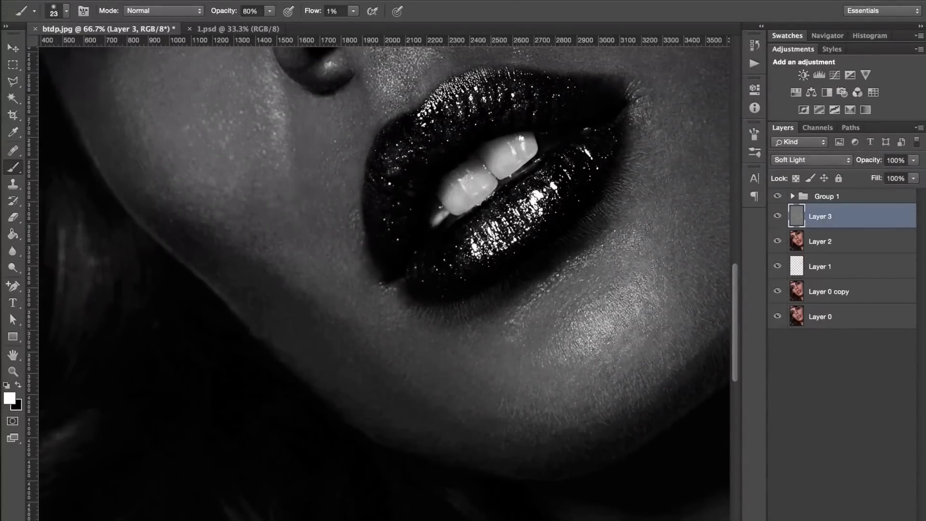
scroll(466, 226, "up", 2)
Add an empty Layer 4 beneath Layer 3, then resume black burning with the Brush on Layer 3
key("ctrl+shift+alt+n")
key("s")
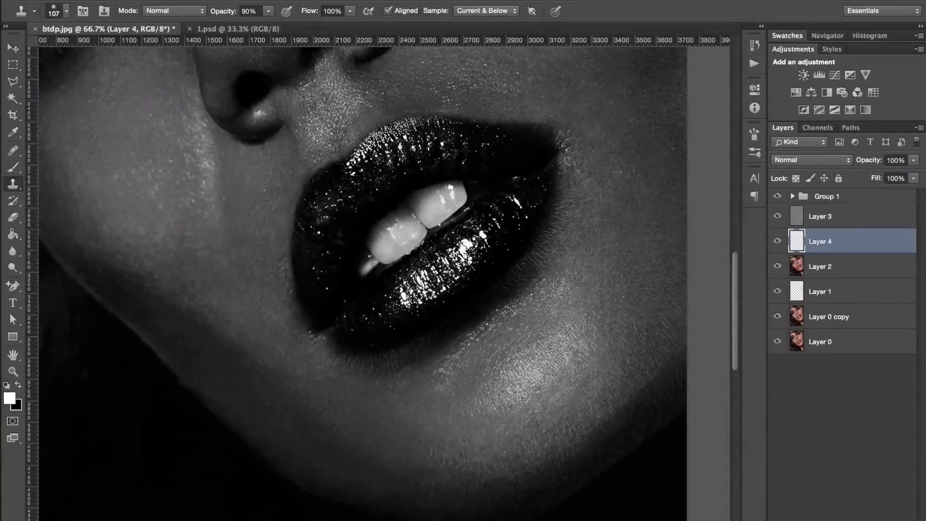
key("b")
key("alt+bracketright")
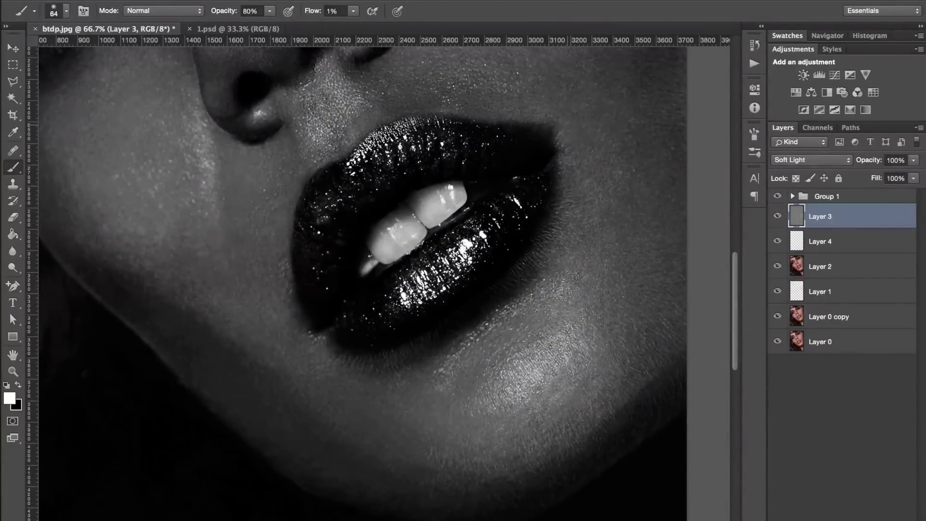
key("ctrl+minus")
key("x")
key("x")
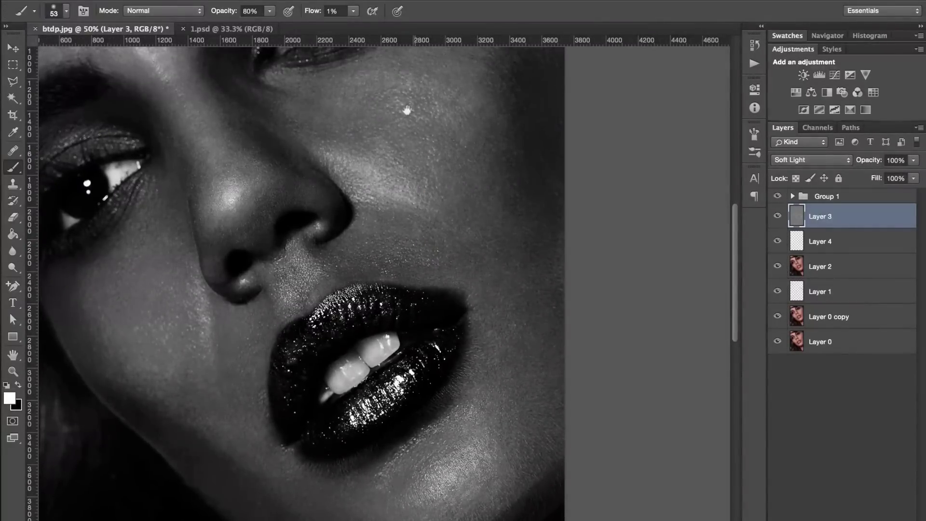
Lighten the cheek below the eye with soft white strokes at about 43 px
scroll(407, 107, "up", 2)
key("bracketleft")
key("bracketleft")
key("bracketright")
key("bracketright")
key("bracketright")
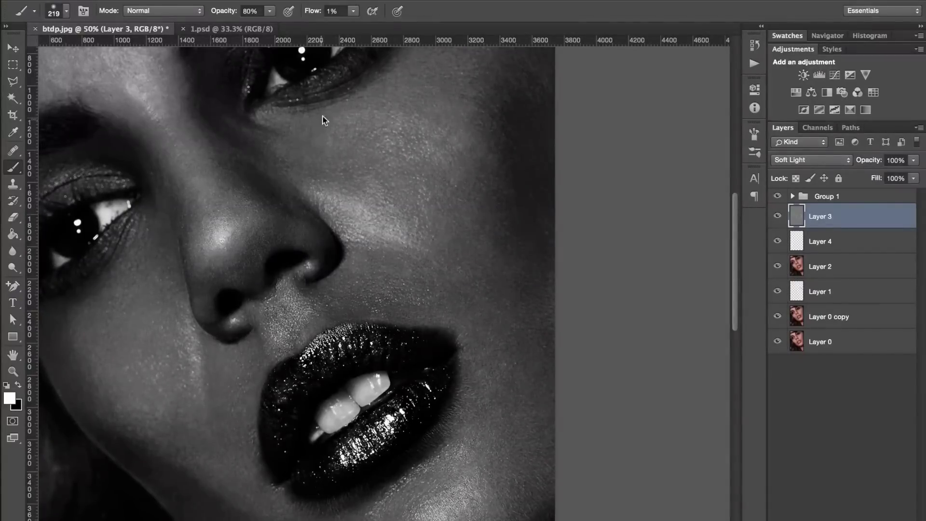
left_click_drag(506, 222, 479, 223)
key("bracketleft")
key("bracketleft")
key("bracketleft")
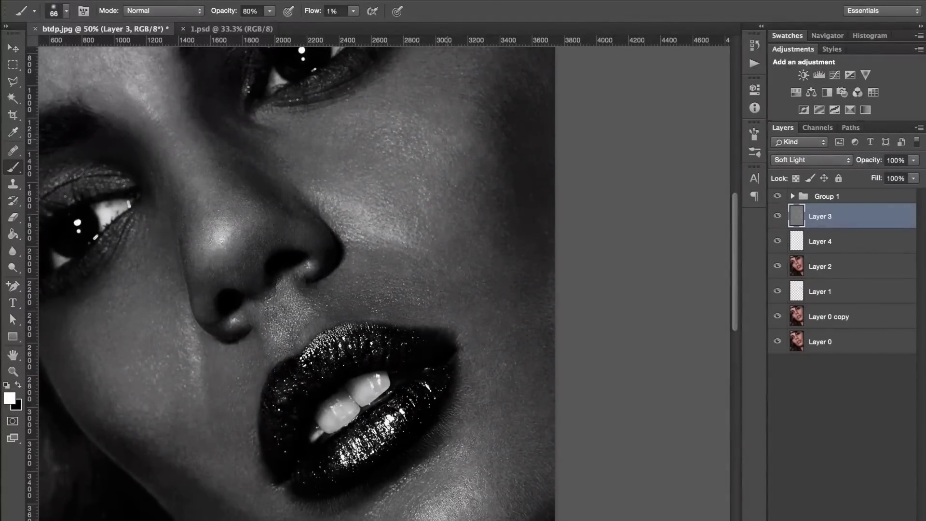
key("bracketright")
key("bracketright")
key("bracketright")
left_click_drag(434, 172, 419, 171)
left_click_drag(340, 140, 479, 151)
left_click_drag(417, 163, 458, 220)
Dodge the lower cheek and burn its shadows, alternating white and black at 35-107 px
key("bracketleft")
key("bracketleft")
key("bracketleft")
left_click_drag(442, 241, 463, 241)
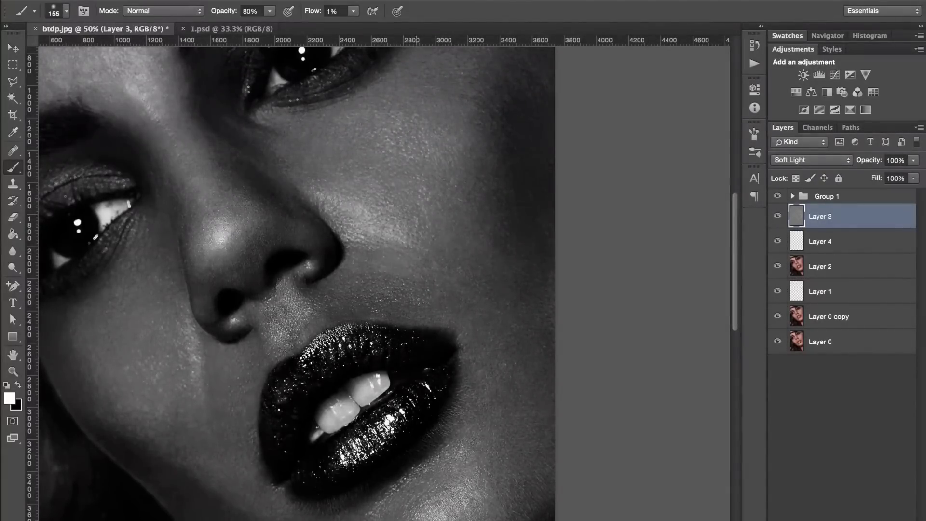
left_click_drag(506, 372, 496, 372)
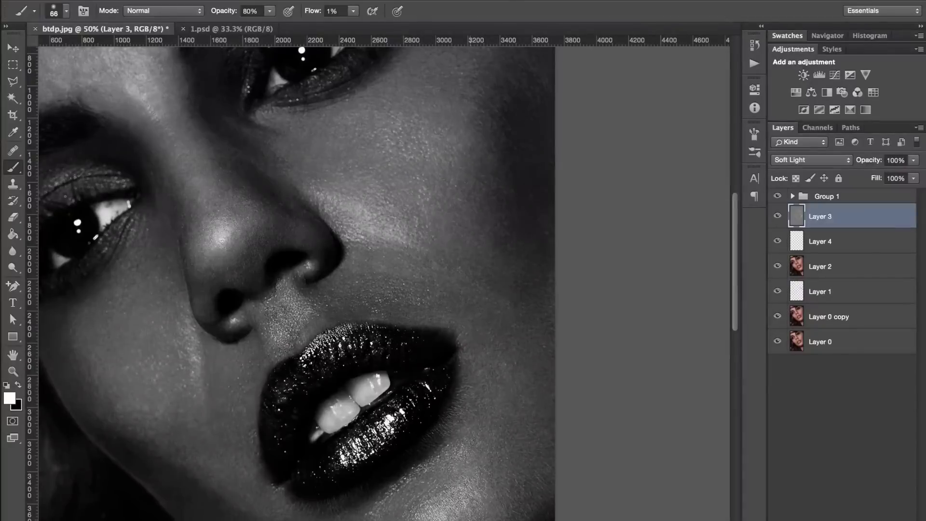
key("x")
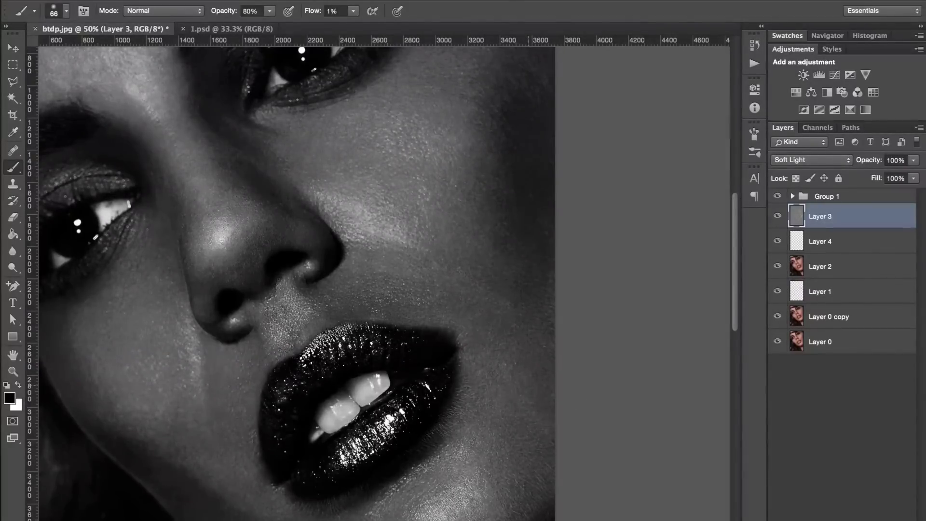
left_click_drag(564, 415, 580, 416)
key("x")
left_click_drag(568, 336, 549, 336)
Dodge and burn the forehead and brow, alternating white and black at about 47-76 px
scroll(582, 331, "up", 5)
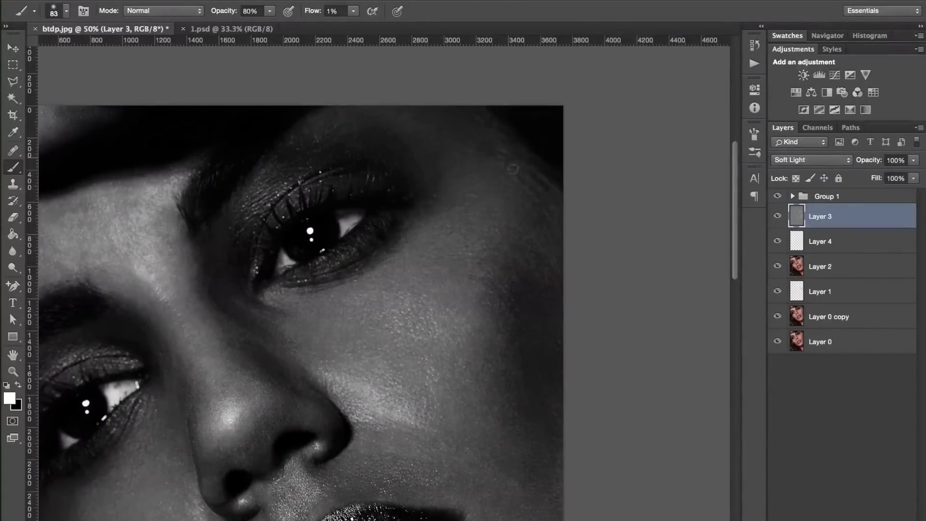
left_click_drag(530, 332, 436, 333)
scroll(440, 188, "down", 1)
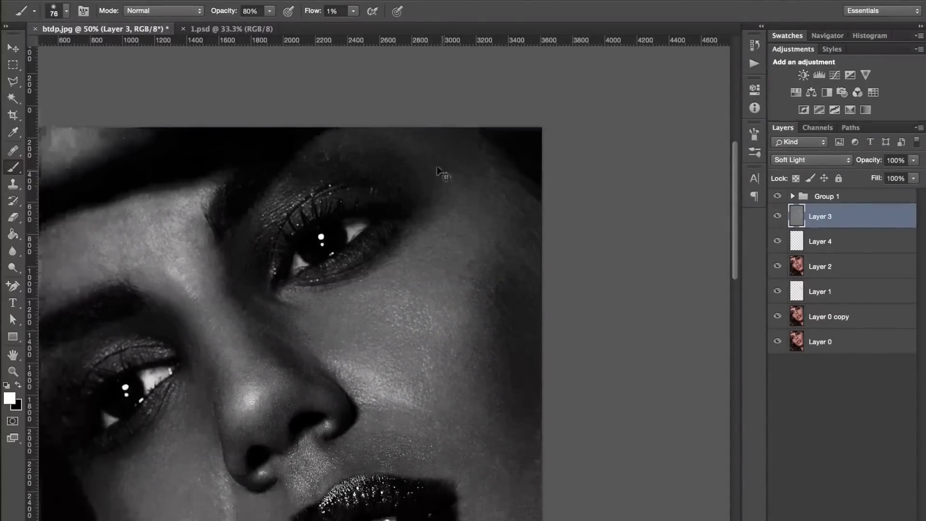
scroll(234, 317, "up", 1)
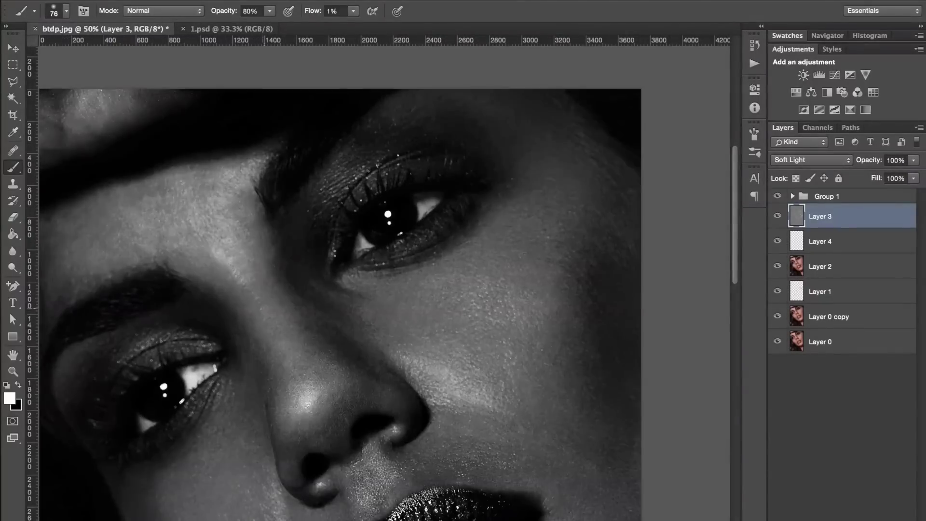
key("x")
left_click_drag(256, 285, 244, 285)
key("x")
scroll(357, 243, "left", 5)
scroll(358, 243, "down", 2)
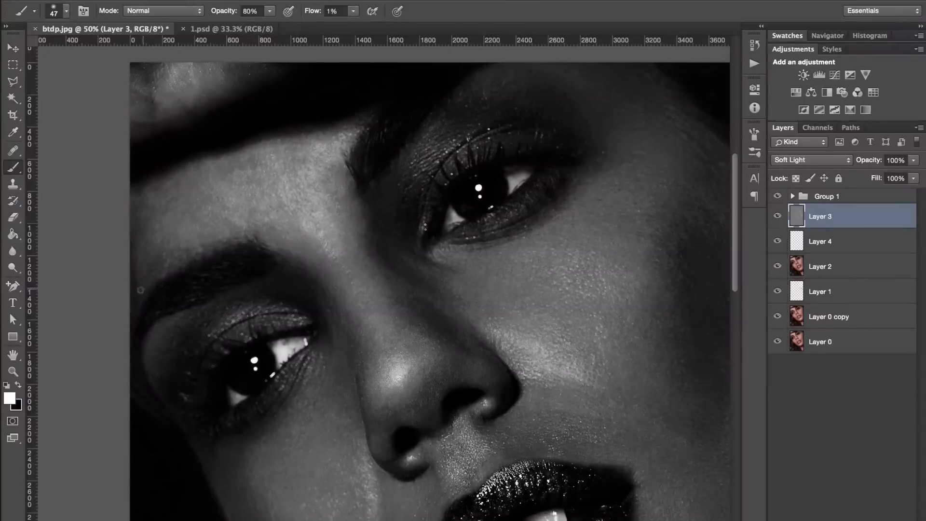
Even out the skin around the eyes with brush sizes between 21 and 73 px
left_click_drag(167, 268, 160, 269)
left_click_drag(170, 192, 176, 193)
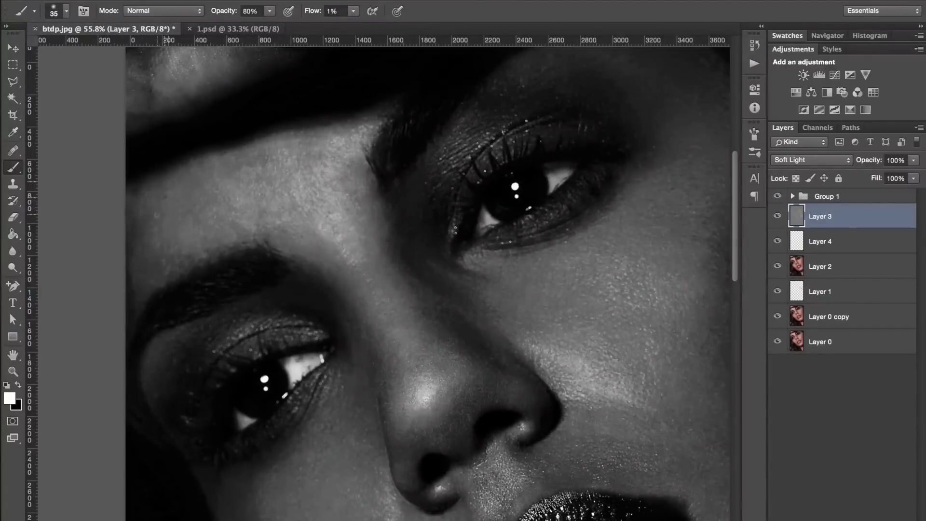
left_click_drag(187, 183, 182, 183)
left_click_drag(263, 160, 241, 158)
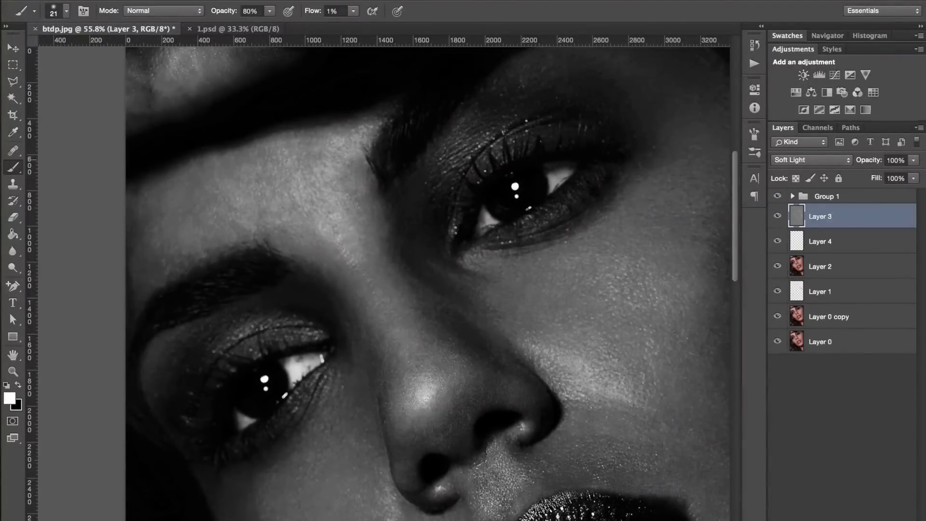
left_click_drag(133, 193, 127, 248)
left_click_drag(240, 231, 229, 222)
left_click_drag(194, 191, 185, 215)
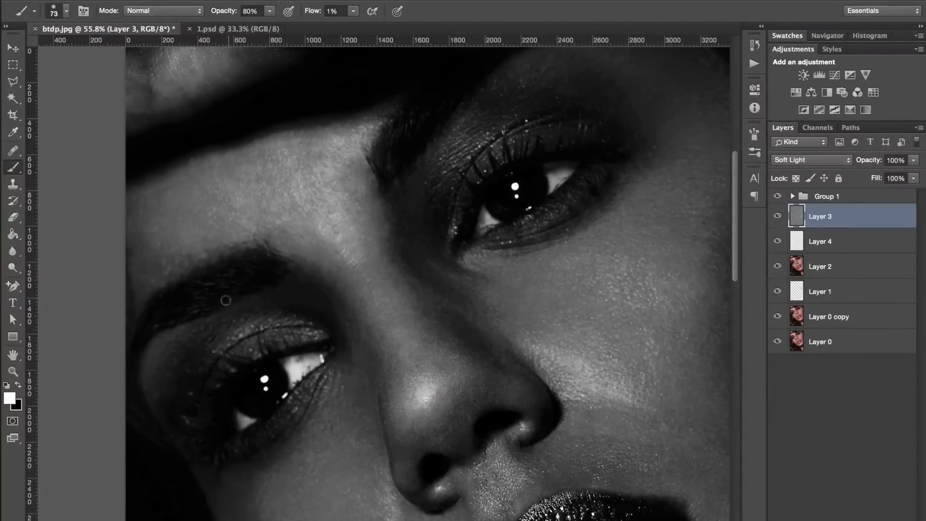
left_click_drag(170, 188, 164, 188)
left_click_drag(133, 256, 183, 277)
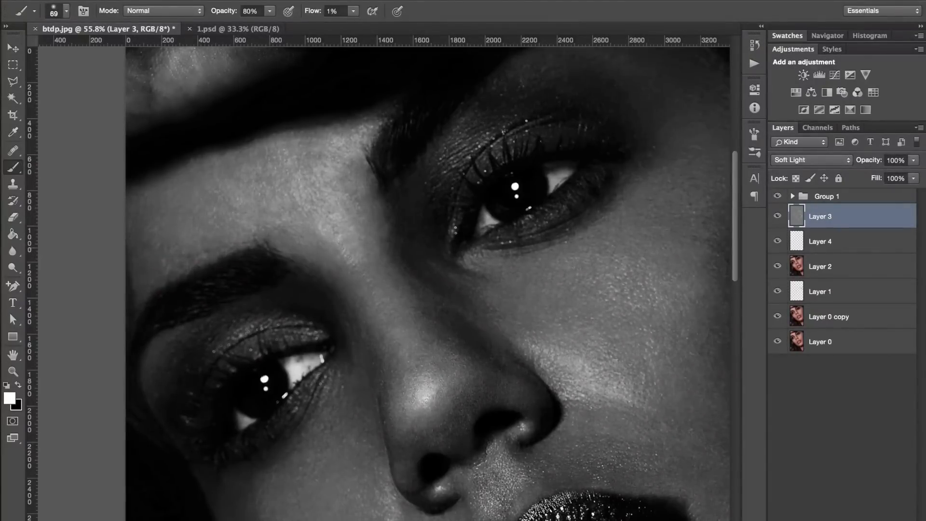
Brighten the nose bridge between the eyes with white strokes at 28-71 px
scroll(212, 260, "up", 1)
key("x")
key("x")
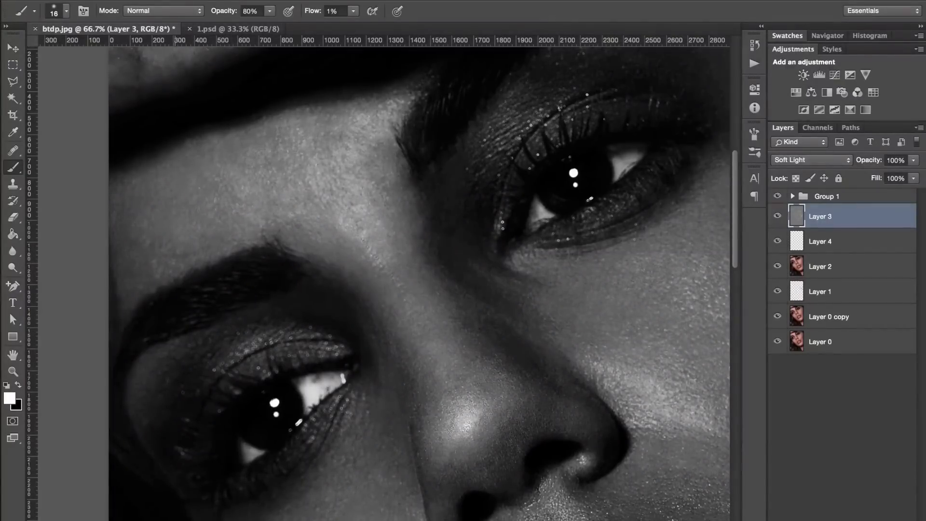
left_click_drag(336, 265, 349, 265)
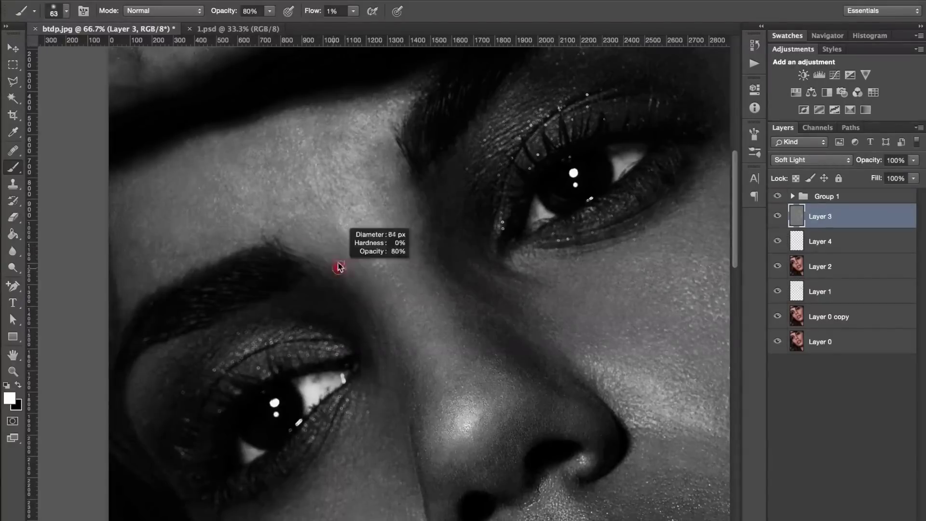
key("x")
key("x")
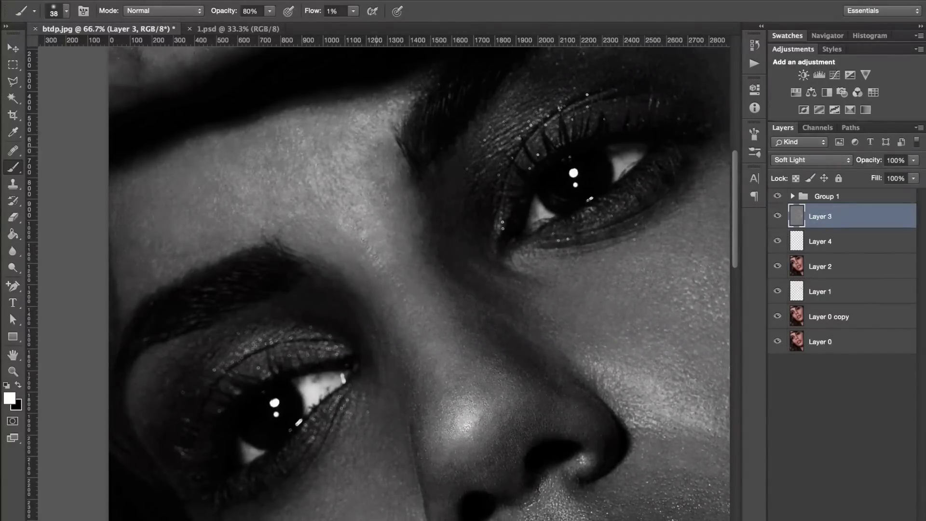
left_click_drag(388, 168, 371, 168)
left_click_drag(269, 168, 289, 168)
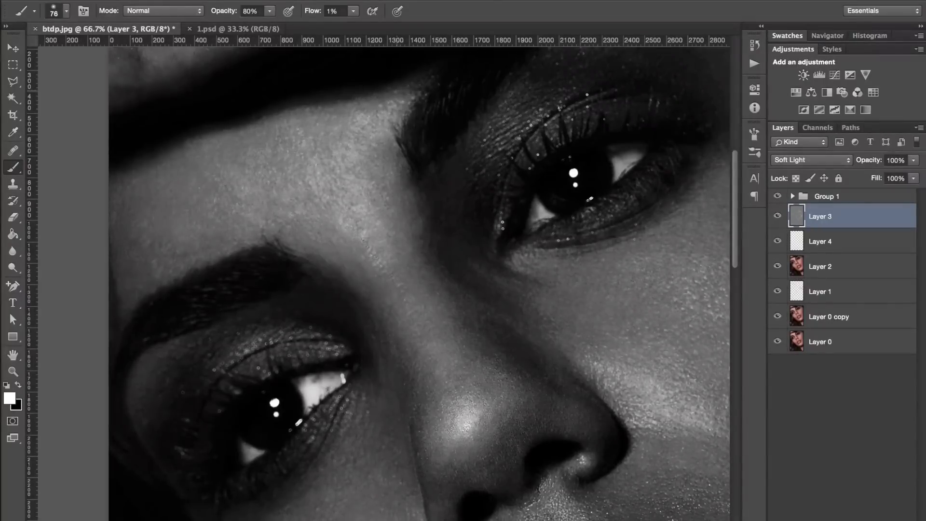
left_click_drag(299, 129, 316, 129)
left_click_drag(211, 268, 194, 268)
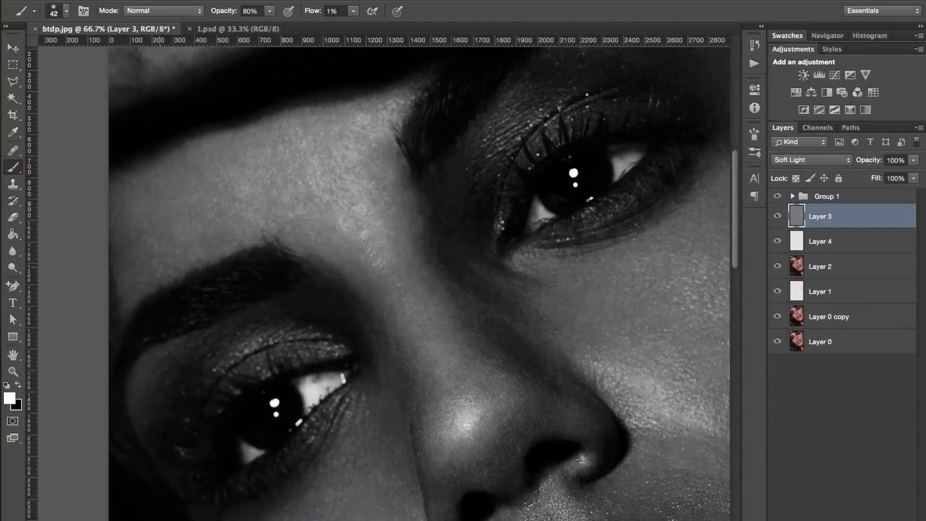
key("bracketleft")
key("bracketleft")
Dodge and burn along the eyebrow at 200% zoom with a small brush, swapping white and black
scroll(157, 263, "up", 2)
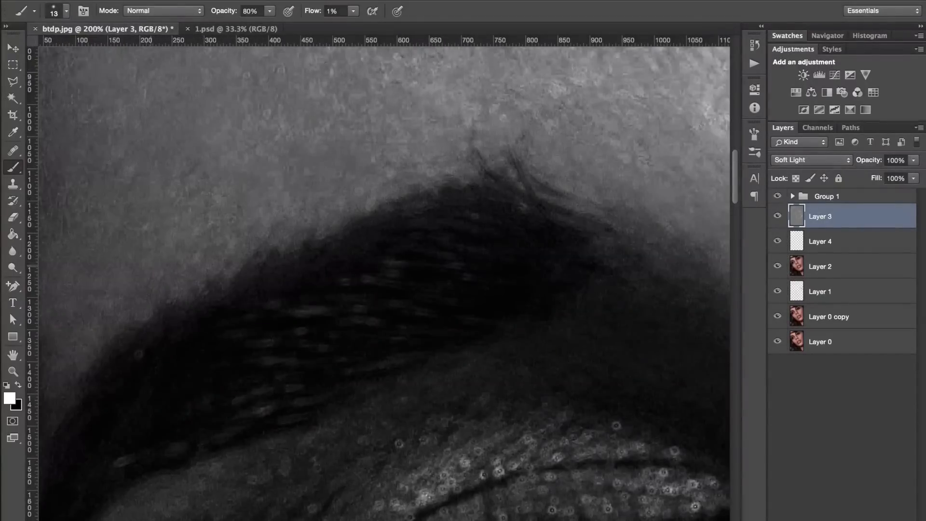
key("x")
left_click_drag(124, 193, 230, 244)
key("x")
key("bracketright")
key("x")
key("bracketright")
key("x")
key("bracketleft")
key("bracketleft")
key("bracketleft")
key("x")
key("x")
key("ctrl+minus")
key("ctrl+minus")
Refine under the eye and down the nose with white and black strokes at about 42-51 px
left_click_drag(376, 271, 400, 270)
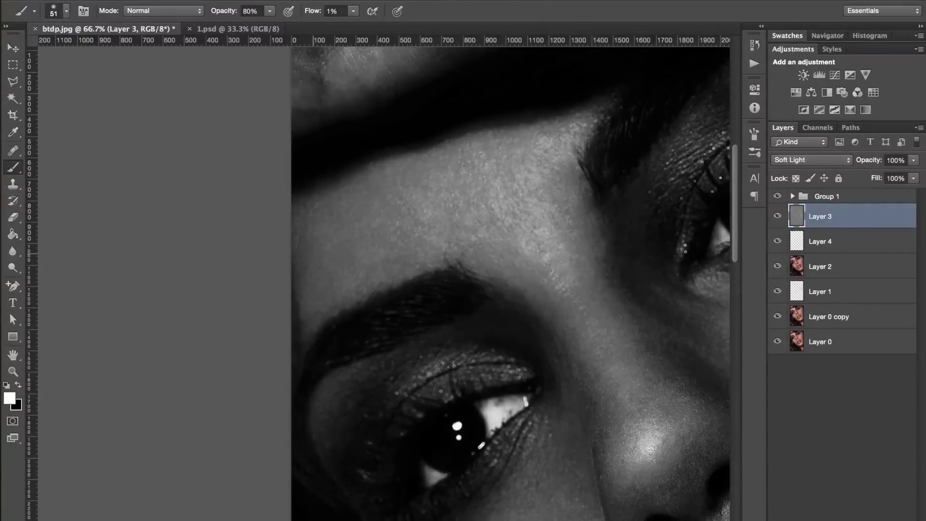
key("x")
key("bracketleft")
key("bracketleft")
key("bracketleft")
key("x")
left_click_drag(564, 350, 427, 243)
key("bracketleft")
key("bracketleft")
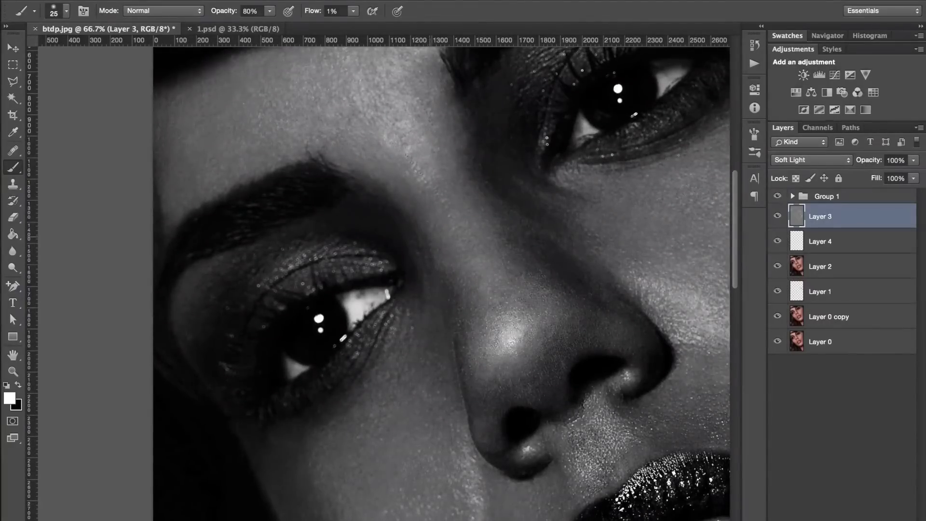
key("bracketright")
key("bracketright")
key("bracketright")
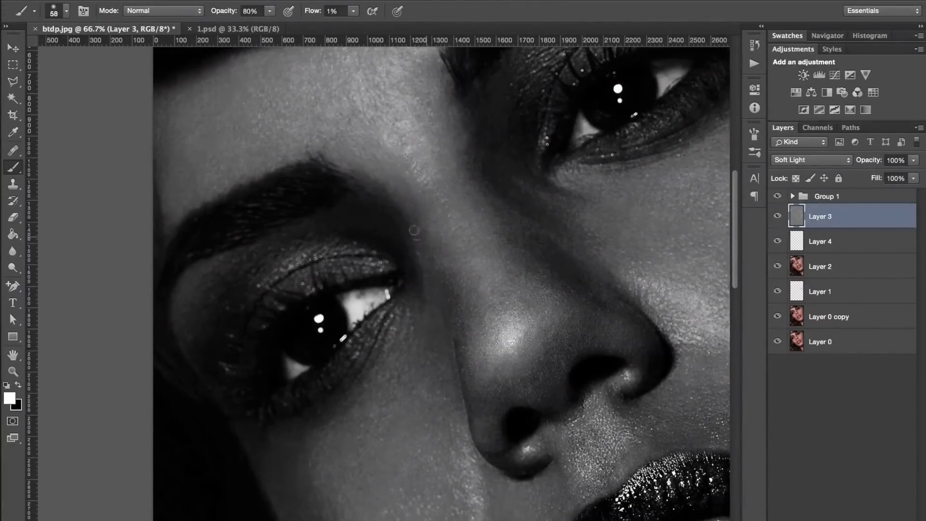
left_click_drag(448, 340, 458, 341)
key("bracketleft")
key("bracketleft")
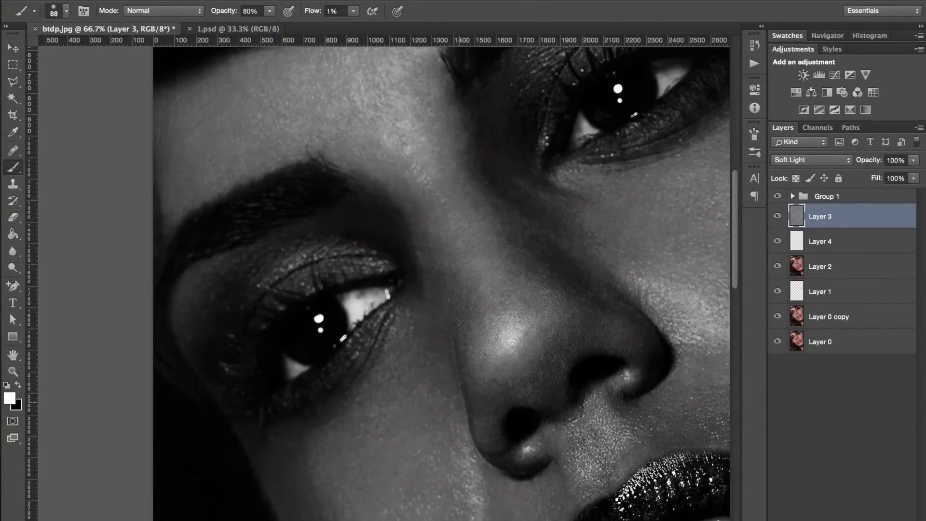
key("bracketleft")
key("bracketleft")
key("bracketleft")
Compare Group 1 on and off, check Black & White 1 and its mask, then reselect Layer 3
left_click(777, 196)
key("ctrl+0")
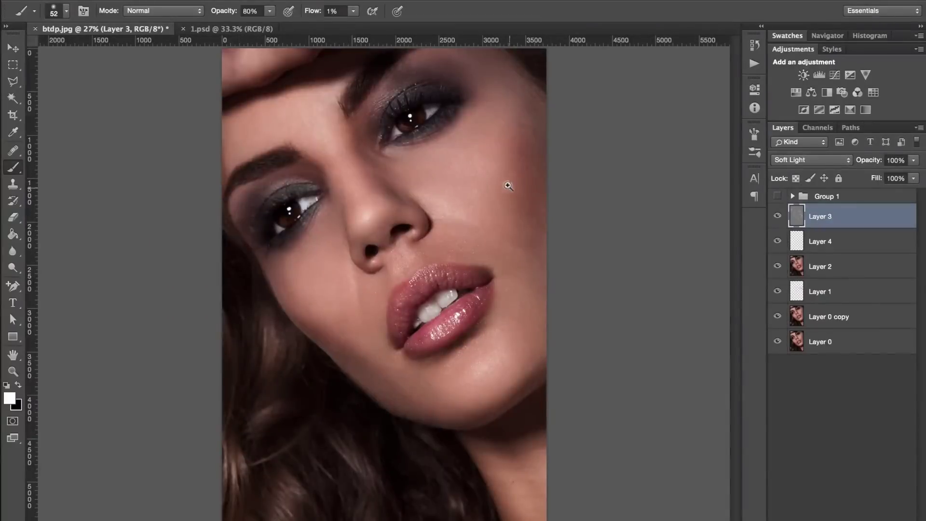
left_click(777, 196)
key("ctrl+plus")
key("ctrl+plus")
double_click(810, 241)
left_click(754, 90)
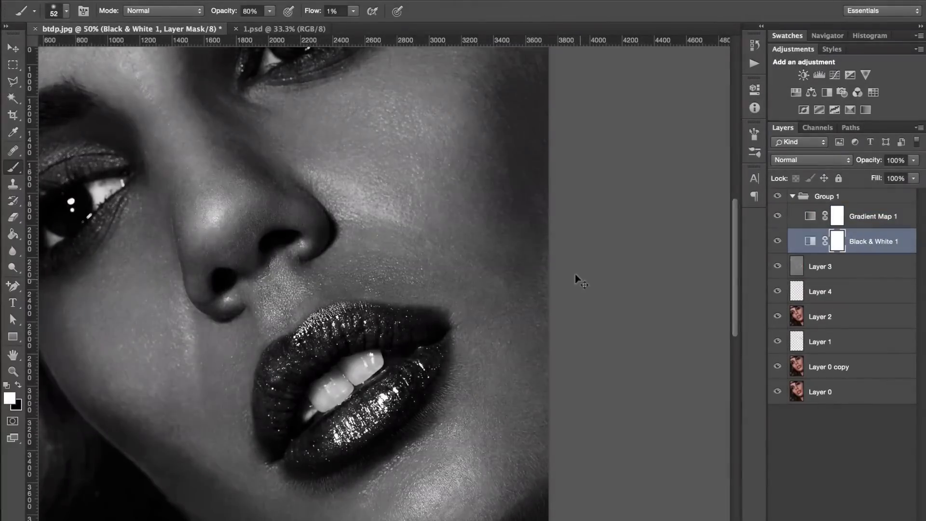
key("ctrl+minus")
key("x")
Hide Group 1 to show the colour portrait and set the brush to about 131 px
key("x")
key("bracketright")
key("bracketright")
key("bracketright")
left_click(835, 241, "alt")
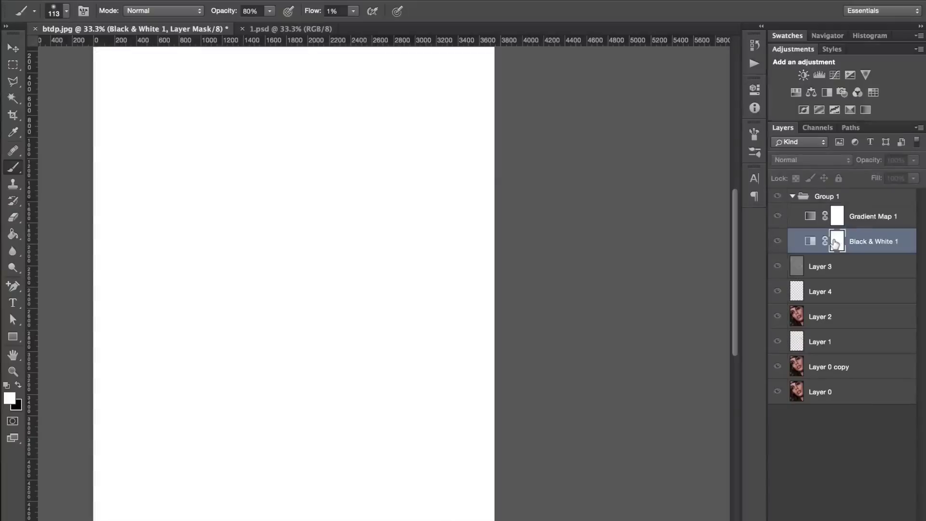
left_click(820, 266)
left_click(777, 196)
key("x")
key("bracketleft")
key("bracketleft")
key("bracketleft")
left_click(776, 196)
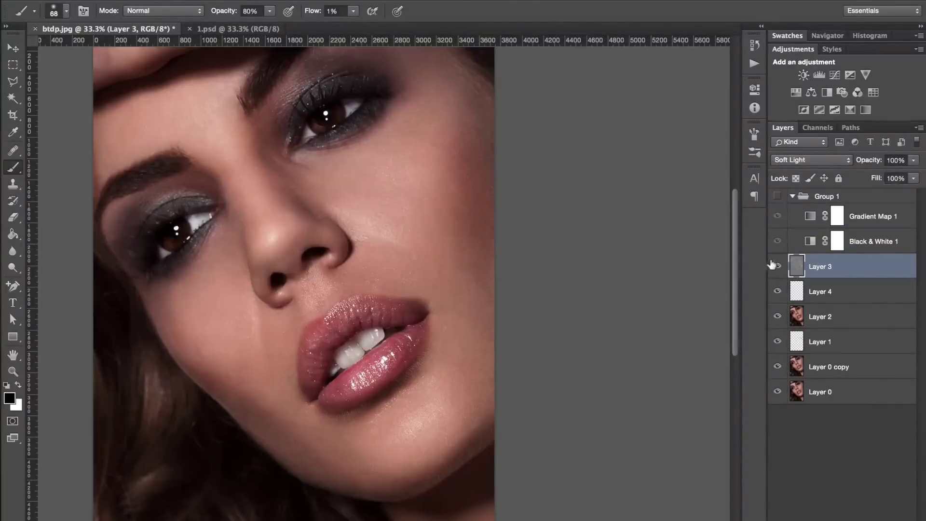
key("bracketright")
key("bracketright")
key("bracketright")
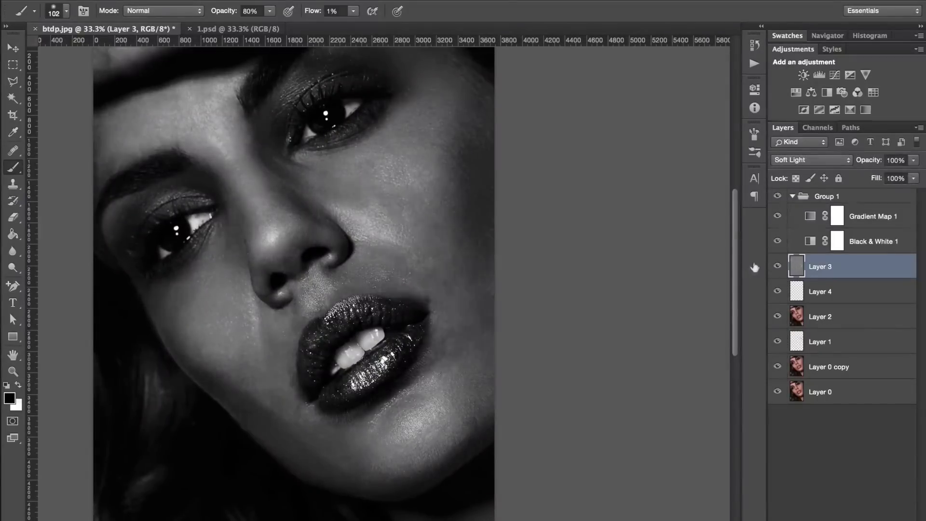
key("x")
key("bracketleft")
key("bracketleft")
key("bracketleft")
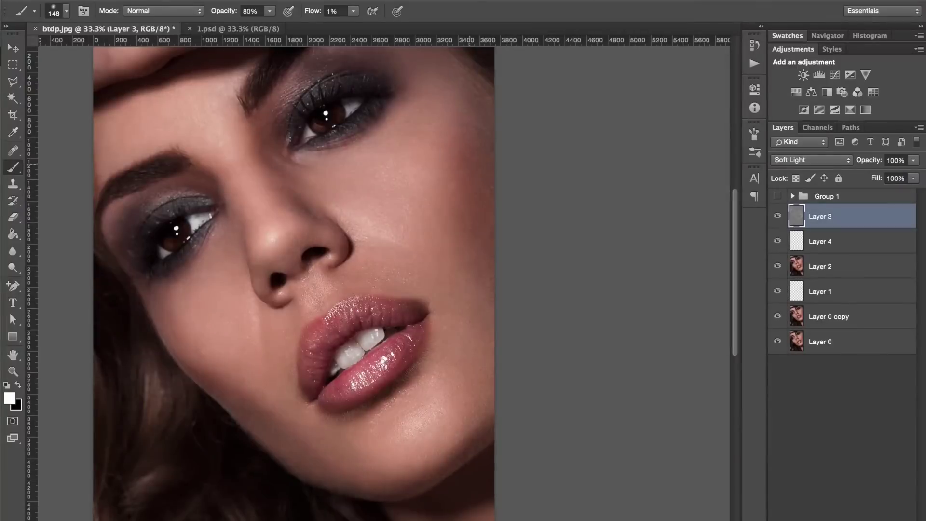
key("x")
left_click_drag(482, 128, 448, 128)
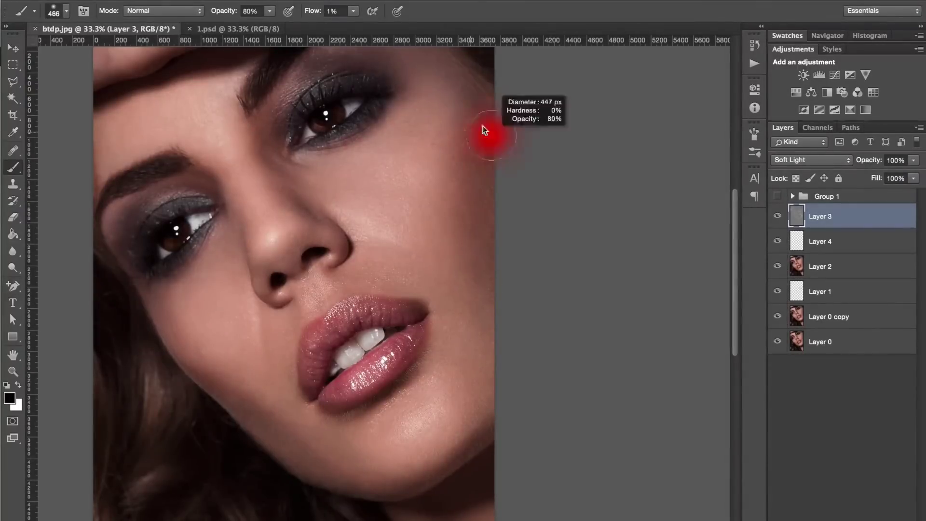
Dodge and burn the cheeks in colour, with brush sizes between about 66 and 120 px
key("x")
right_click(494, 229)
key("Escape")
left_click_drag(476, 144, 467, 136)
key("x")
key("x")
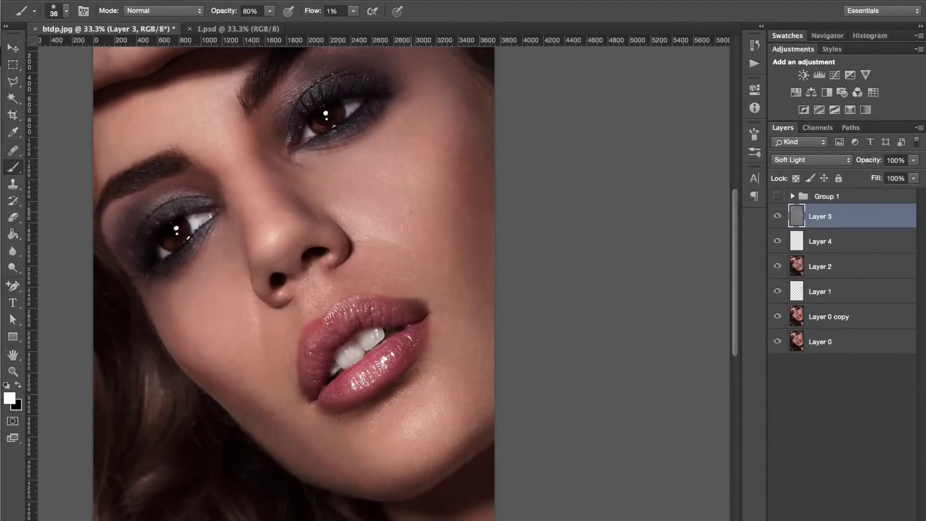
left_click_drag(405, 231, 463, 217)
left_click_drag(347, 305, 320, 305)
key("x")
left_click_drag(520, 231, 530, 231)
mouse_move(309, 177)
left_mouse_down()
mouse_move(378, 233)
mouse_move(367, 233)
mouse_move(455, 257)
left_mouse_up()
key("x")
Dodge and burn around the left eye, then add empty Layer 5 with the Healing Brush
mouse_move(265, 278)
left_mouse_down()
mouse_move(196, 278)
mouse_move(211, 298)
left_mouse_up()
left_click(168, 301, "ctrl")
key("x")
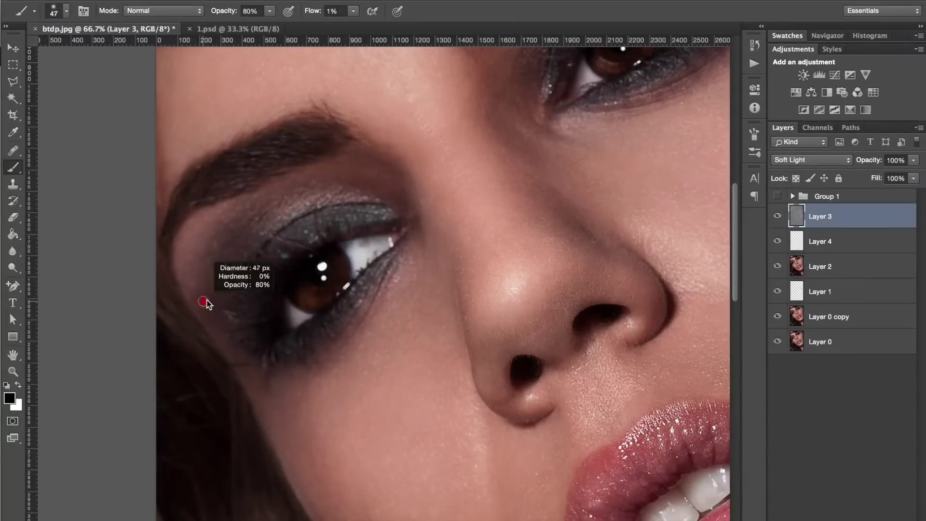
key("x")
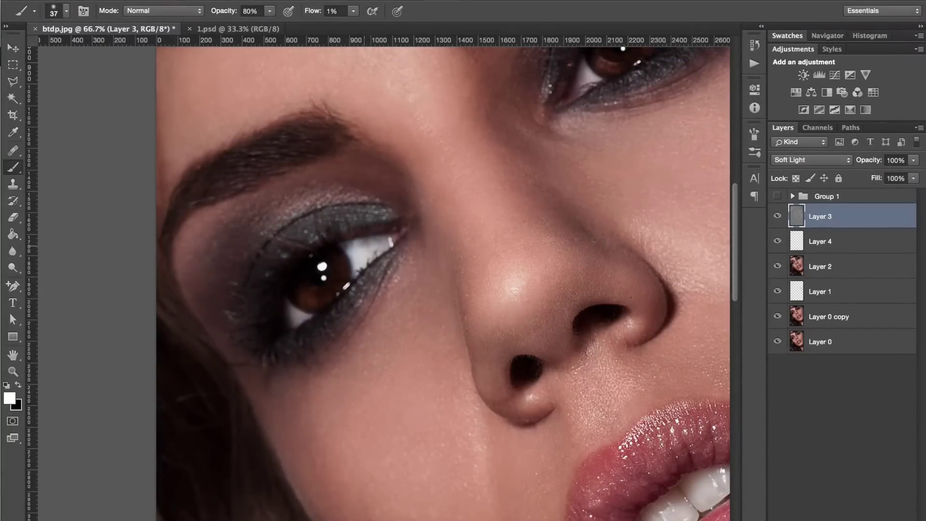
key("alt+bracketleft")
key("ctrl+shift+alt+n")
key("j")
scroll(367, 248, "up", 1)
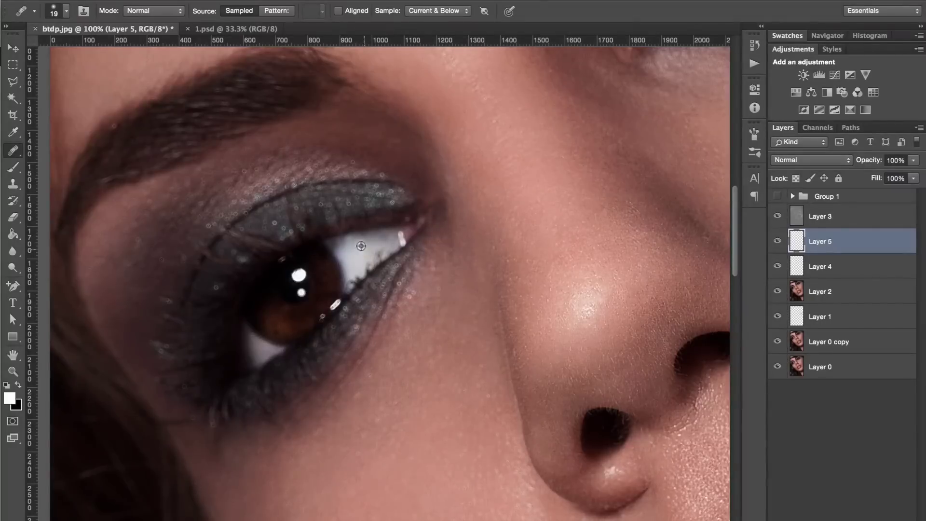
Clone-stamp stray makeup sparkles around the eye on Layer 5, varying the brush between 17 and 44
key("s")
key("bracketright")
key("bracketright")
key("bracketright")
key("bracketleft")
key("bracketleft")
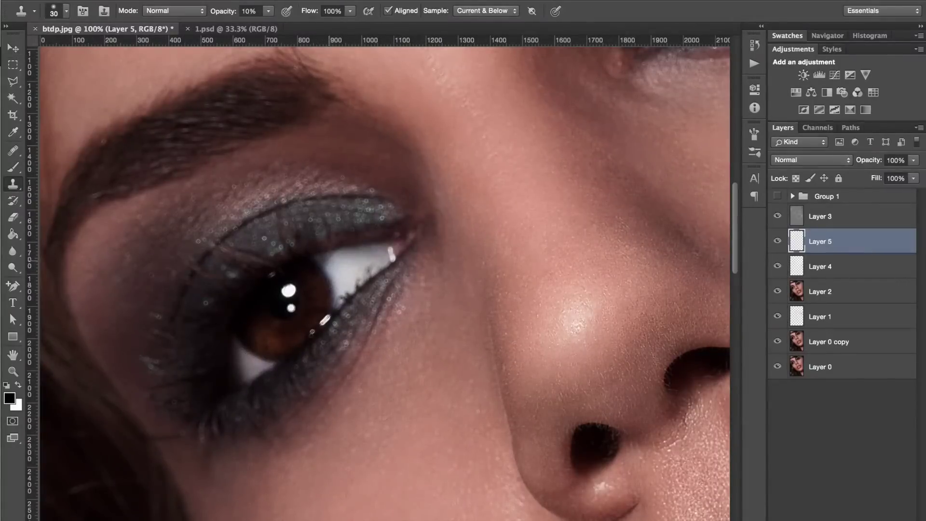
left_click_drag(328, 261, 323, 262)
left_click_drag(351, 256, 538, 185)
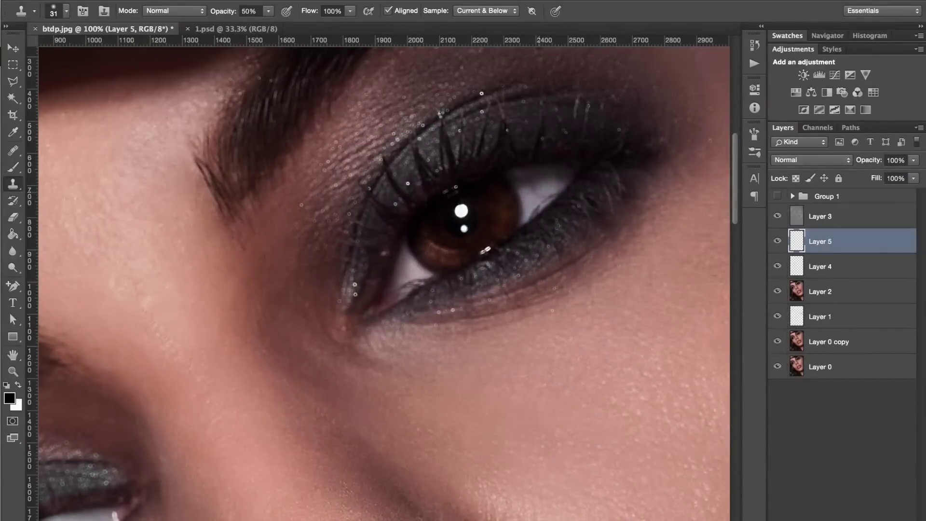
Alternate healing and cloning around the eye, and paint the eye white with its sampled colour
key("j")
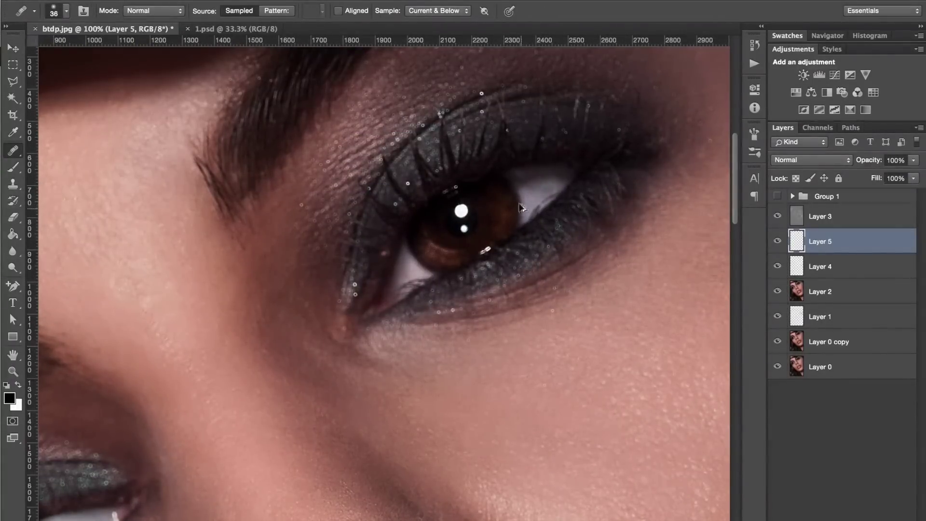
key("s")
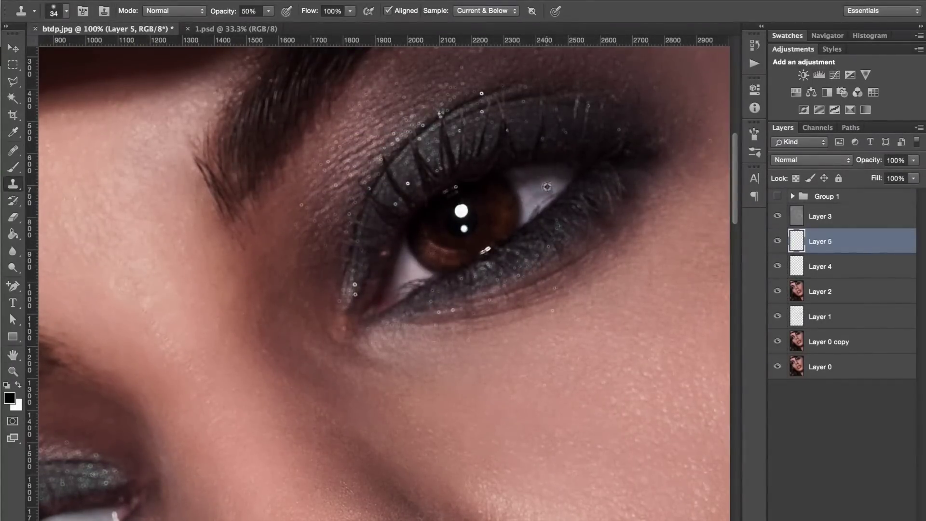
scroll(560, 183, "up", 1)
key("bracketleft")
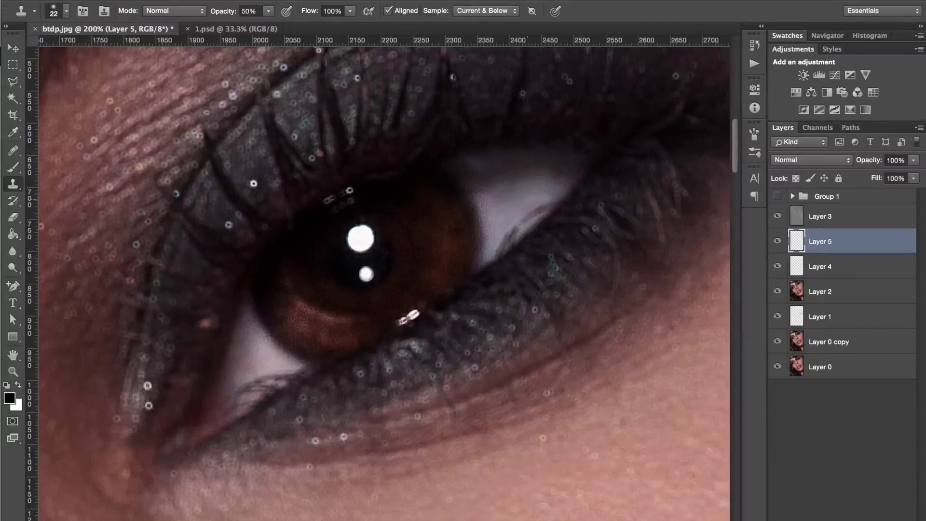
key("b")
left_click(532, 181, "alt")
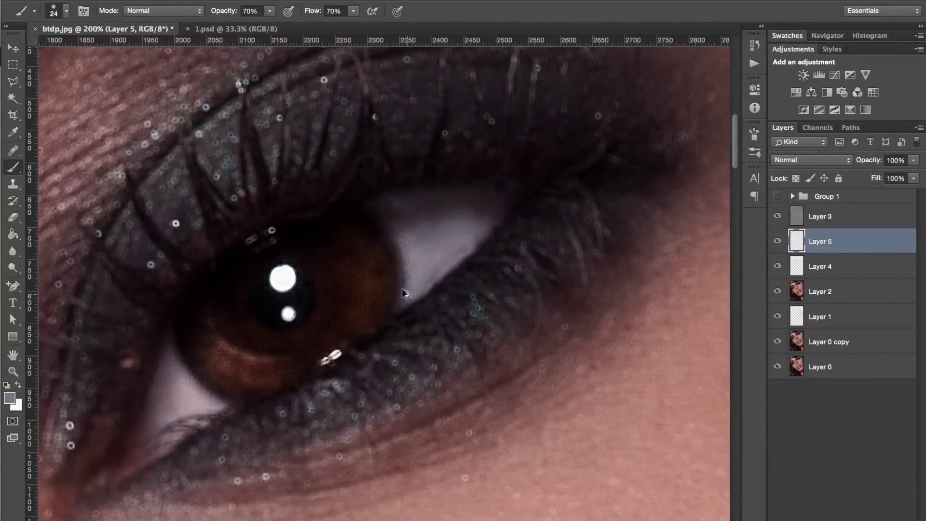
key("s")
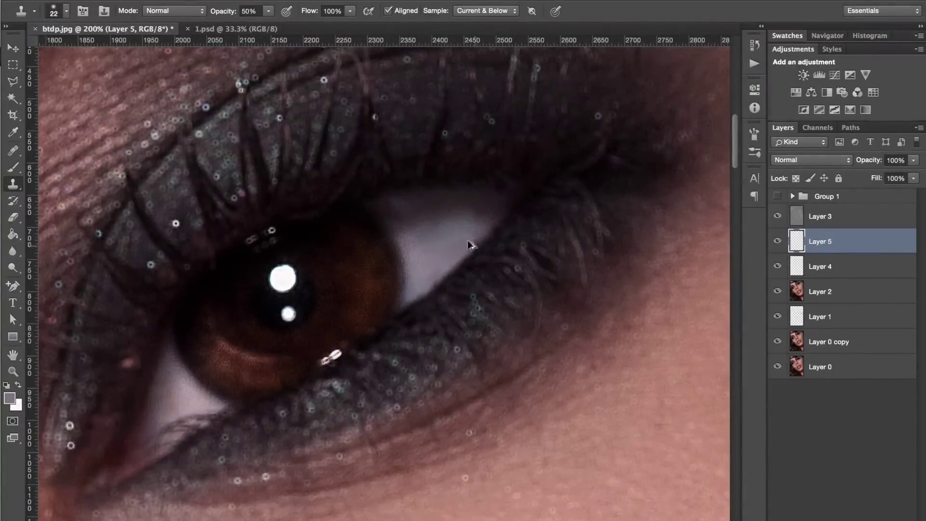
key("alt+bracketright")
Dodge and burn around the eyes and nose on Layer 3 with a soft white/black brush at 3% flow
key("b")
key("d")
key("x")
key("shift+1")
key("ctrl+0")
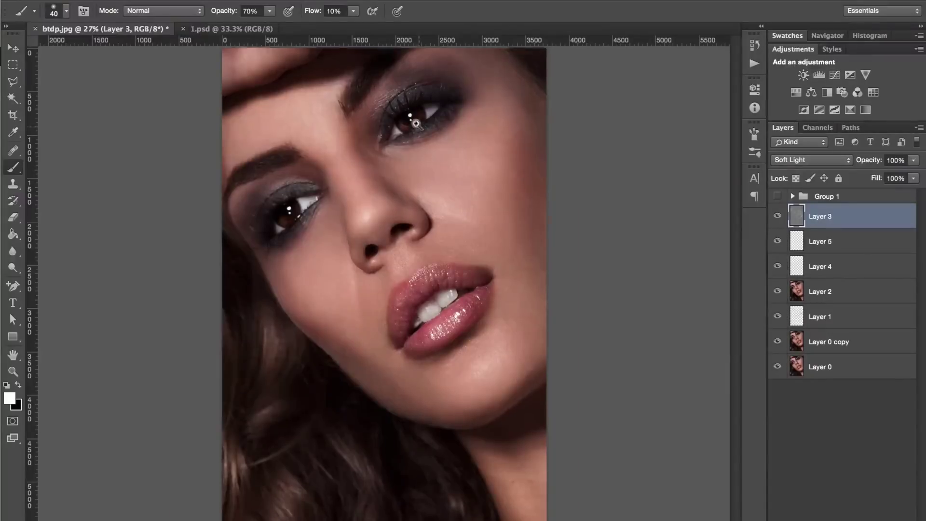
scroll(446, 149, "up", 2)
key("shift+0")
key("shift+3")
key("bracketleft")
key("x")
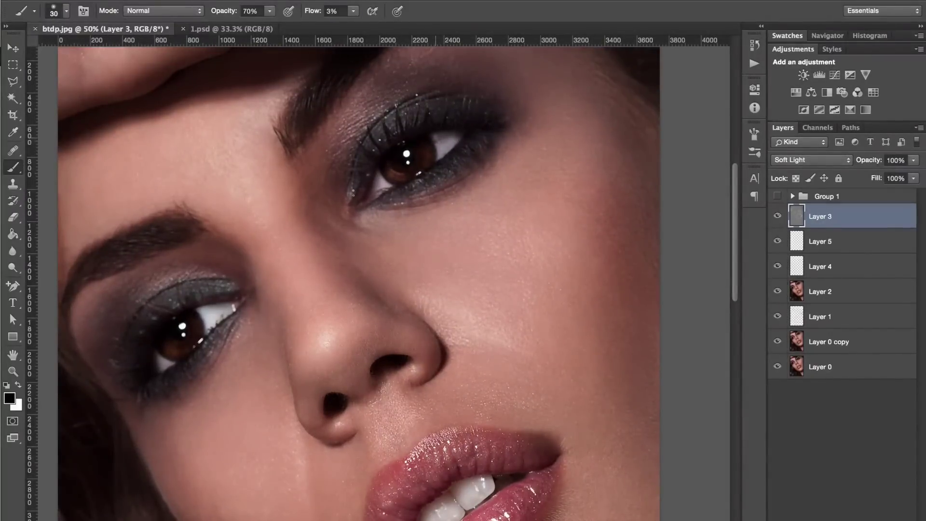
scroll(436, 138, "up", 1)
key("x")
Dodge and burn the lips with a brush of about 66 px, alternating white and black
left_click_drag(433, 138, 453, 137)
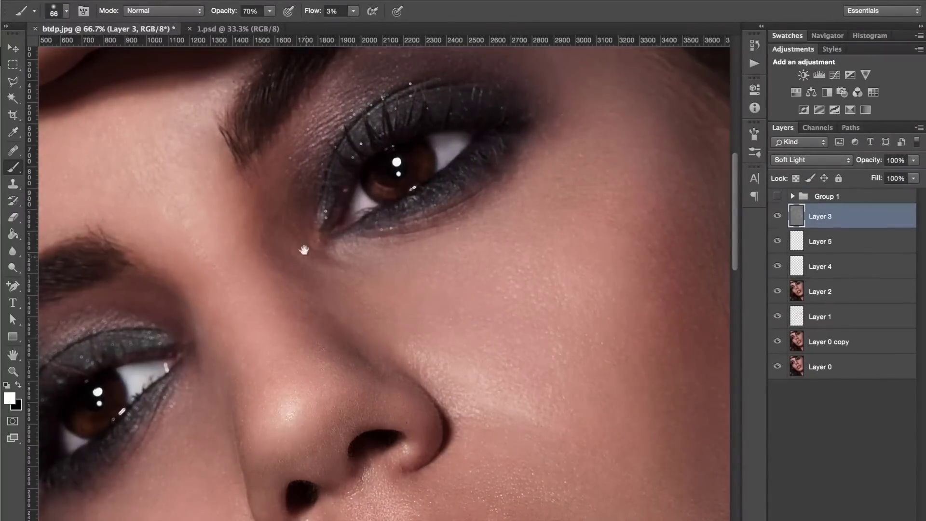
scroll(306, 248, "down", 1)
key("v")
scroll(544, 274, "down", 1)
left_click_drag(543, 274, 502, 231)
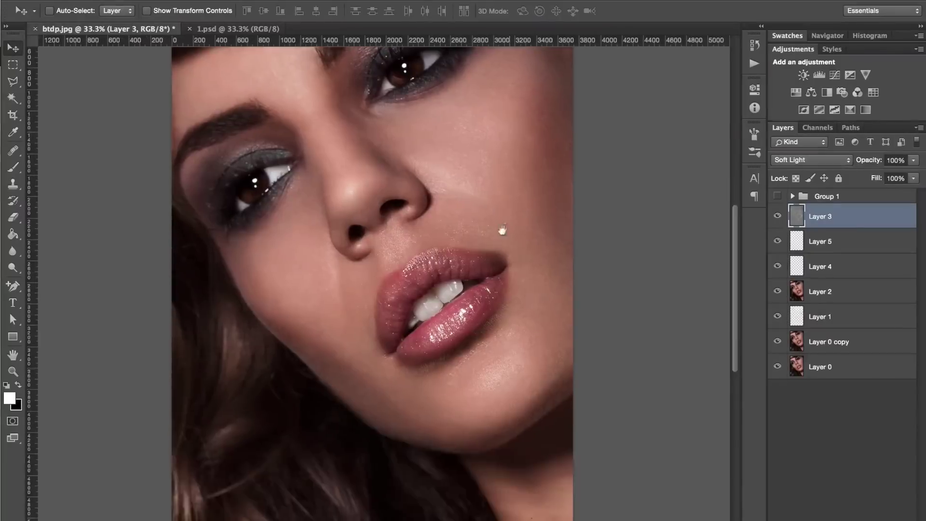
scroll(503, 232, "up", 1)
key("b")
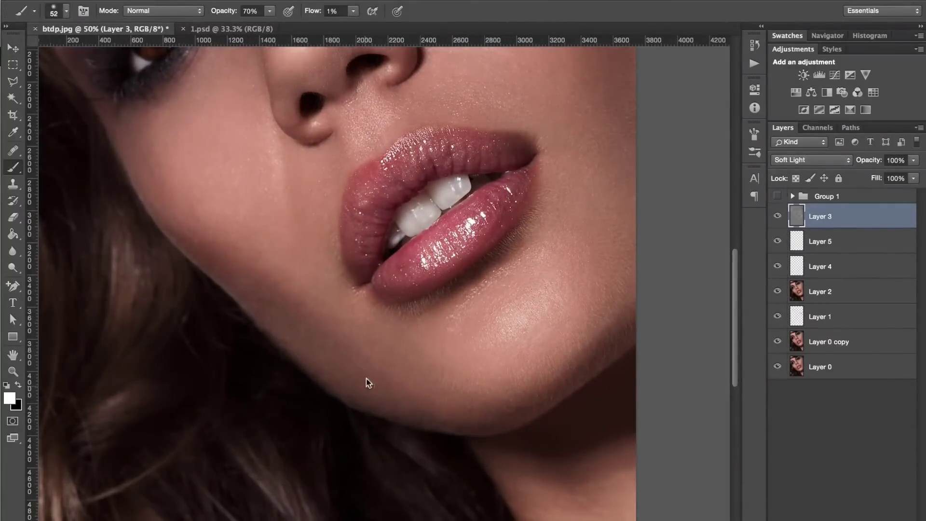
left_click_drag(309, 328, 305, 327)
key("x")
key("v")
scroll(436, 264, "down", 1)
key("b")
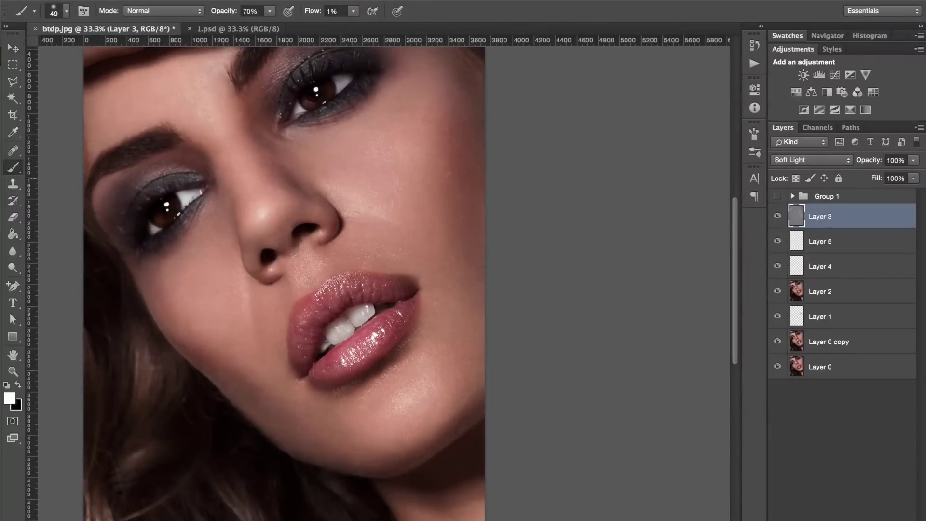
Shade broad face areas with a large brush up to about 293 px at 40% opacity
key("x")
key("bracketright")
key("bracketright")
key("bracketright")
mouse_move(419, 210)
left_mouse_down()
mouse_move(434, 306)
mouse_move(489, 311)
mouse_move(490, 351)
left_mouse_up()
key("x")
key("v")
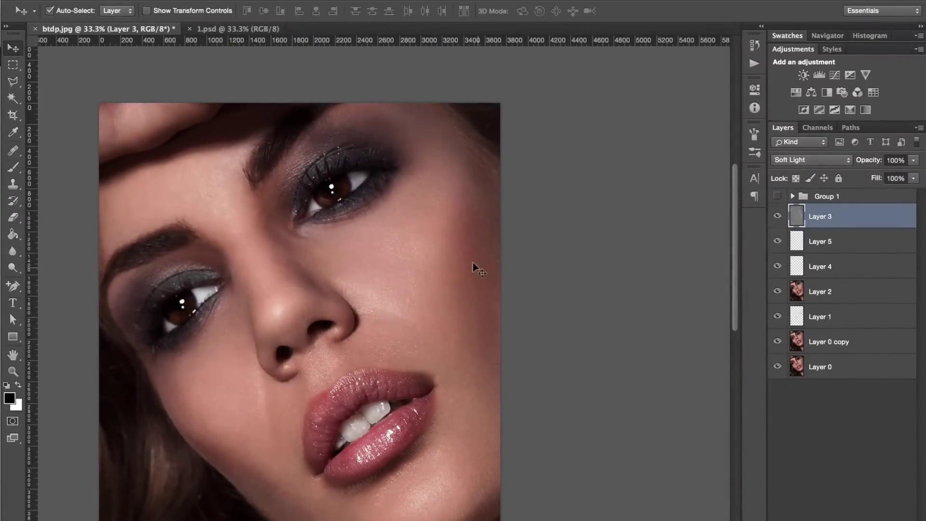
scroll(473, 262, "down", 2)
key("b")
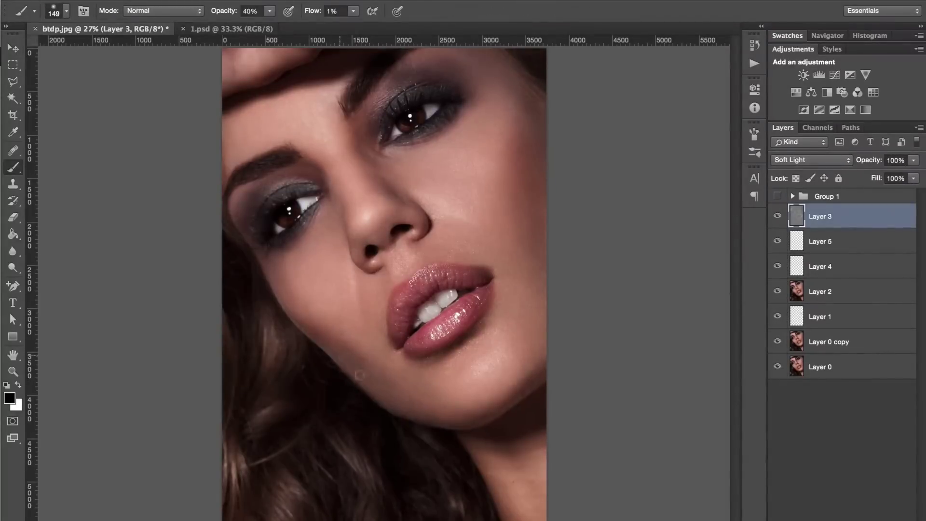
key("v")
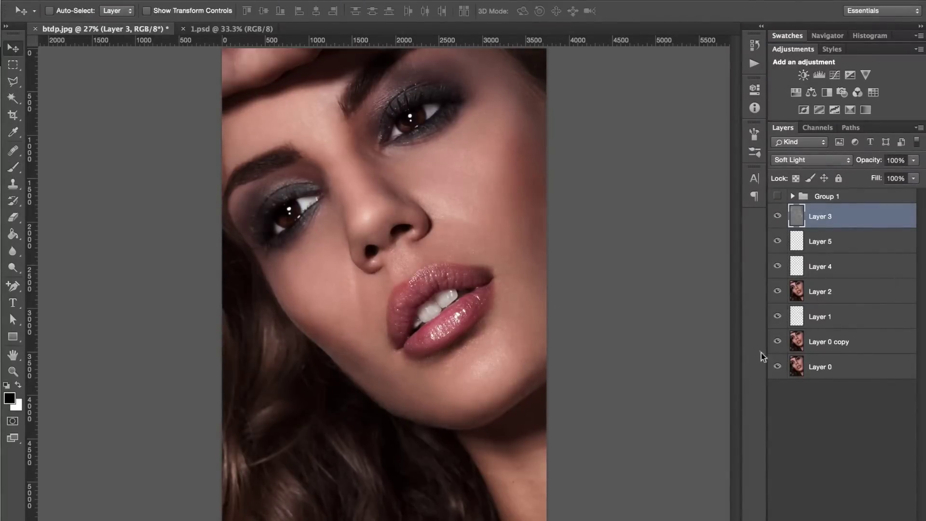
key("b")
key("x")
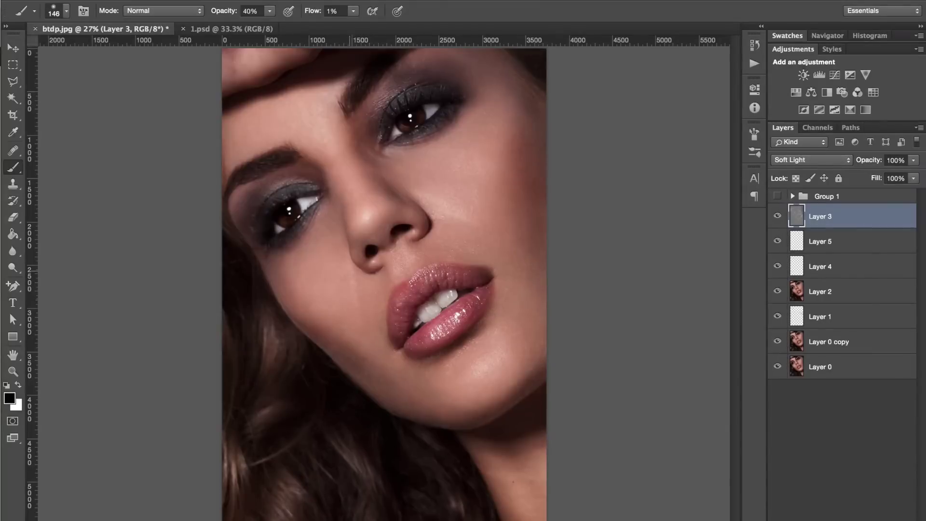
key("x")
key("bracketright")
key("bracketright")
key("bracketright")
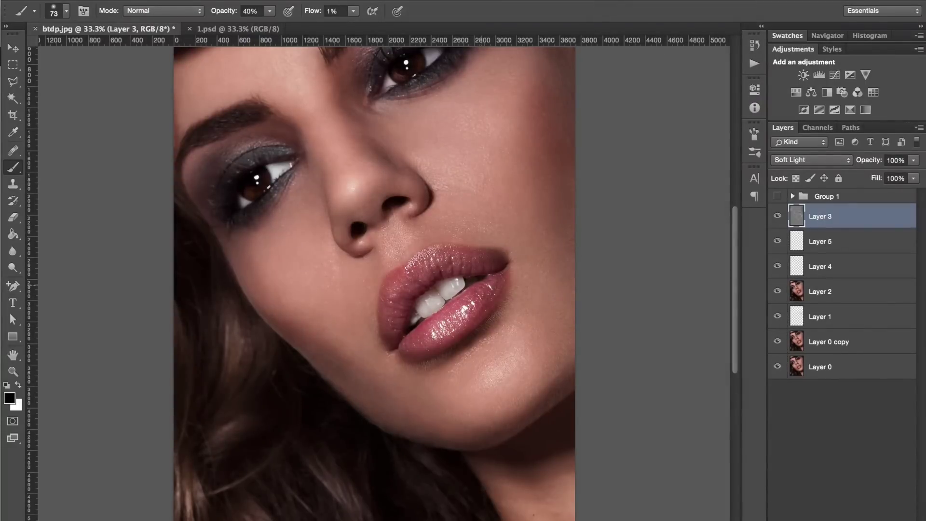
key("x")
key("x")
key("x")
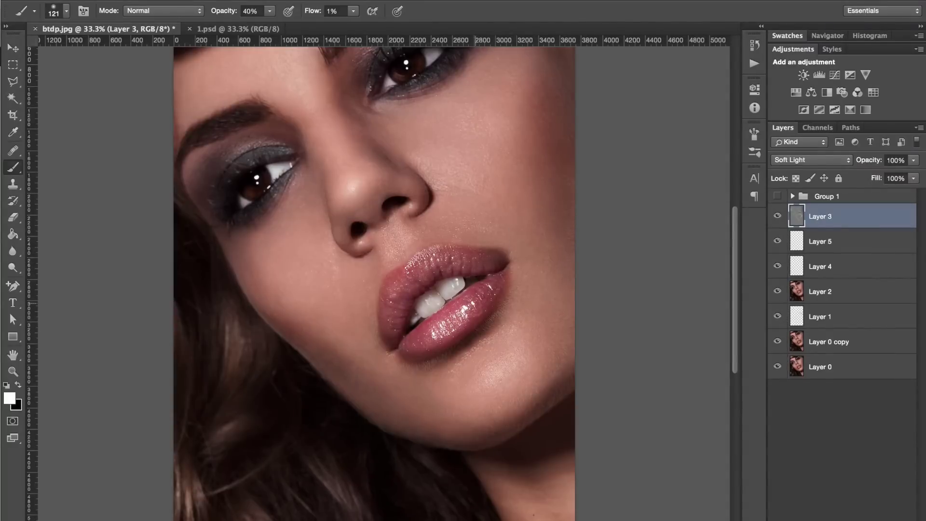
Refine the shading with a 209–268 px brush, alternating white and black at 2–10% flow
key("x")
left_click_drag(478, 270, 485, 270, "ctrl+alt")
key("shift+1")
key("x")
left_click_drag(482, 270, 470, 270)
key("x")
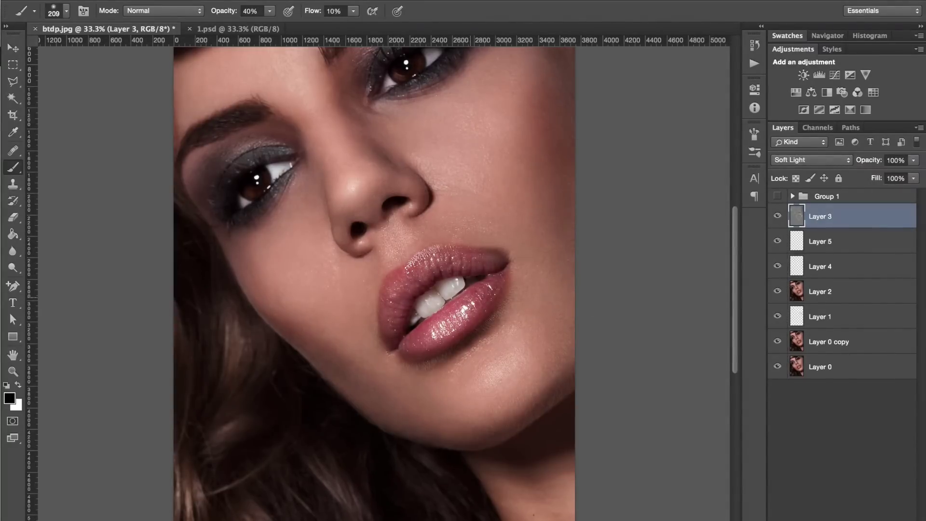
key("x")
key("shift+0")
key("shift+2")
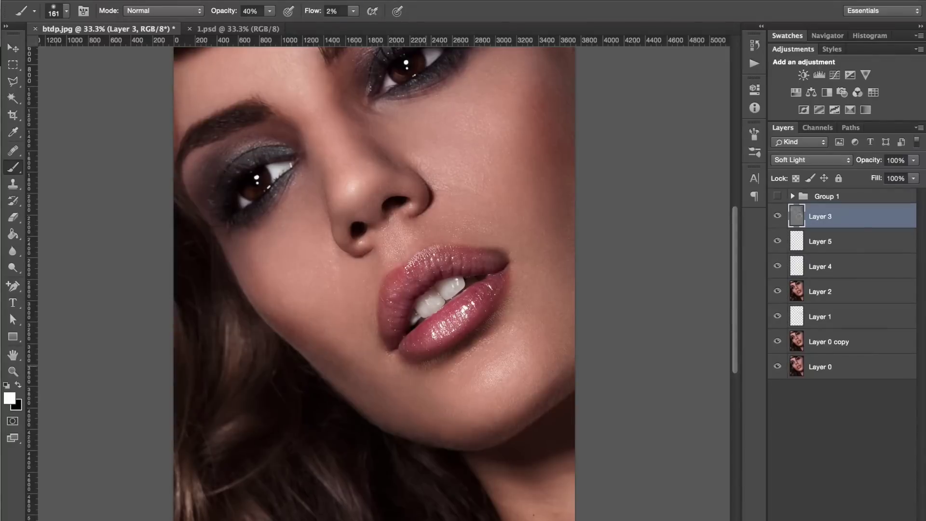
Add an empty Layer 6 above Soft Light Layer 3
key("x")
key("ctrl+shift+alt+n")
key("s")
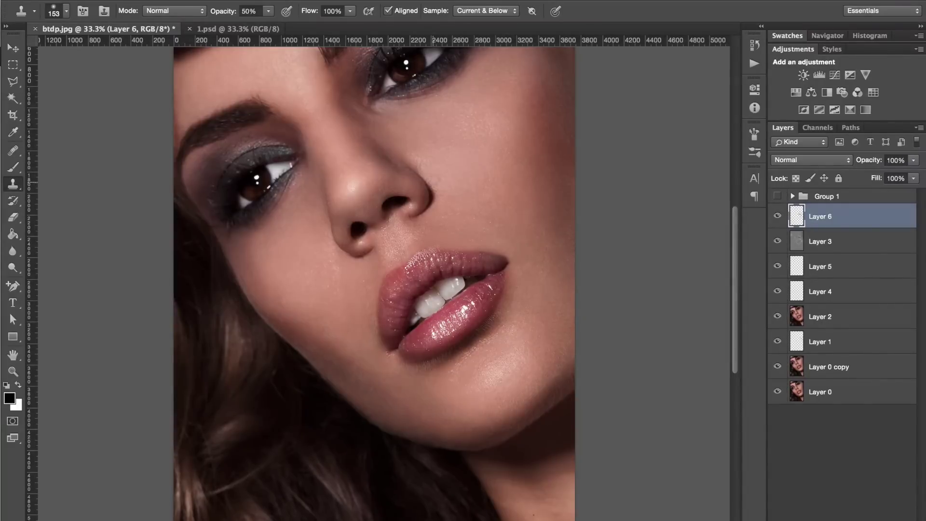
Clone a chin blemish away on Layer 6 from nearby clean skin at 20% opacity
left_click(361, 292, "alt")
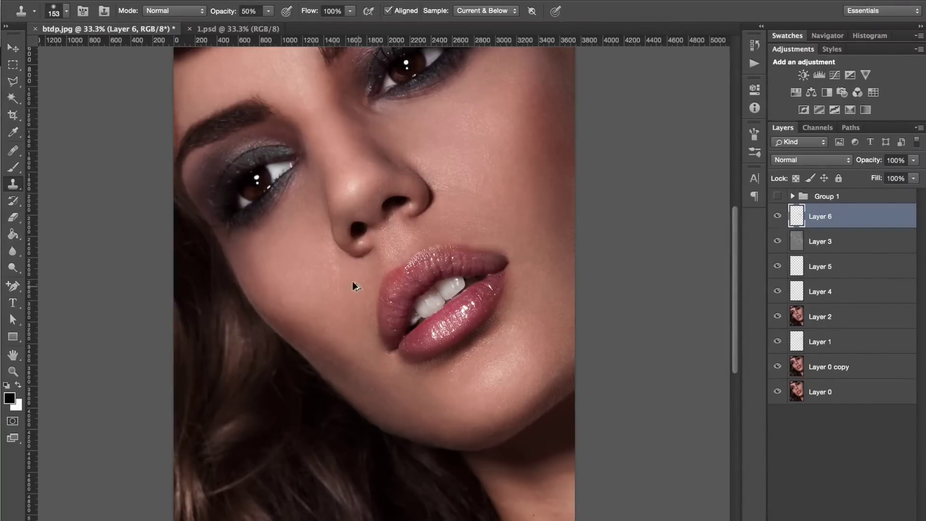
key("z")
key("s")
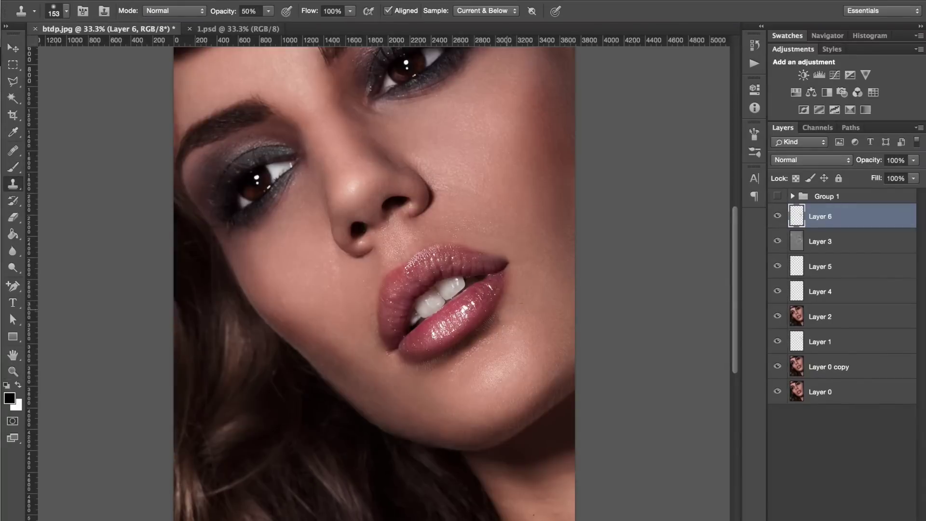
left_click(391, 369)
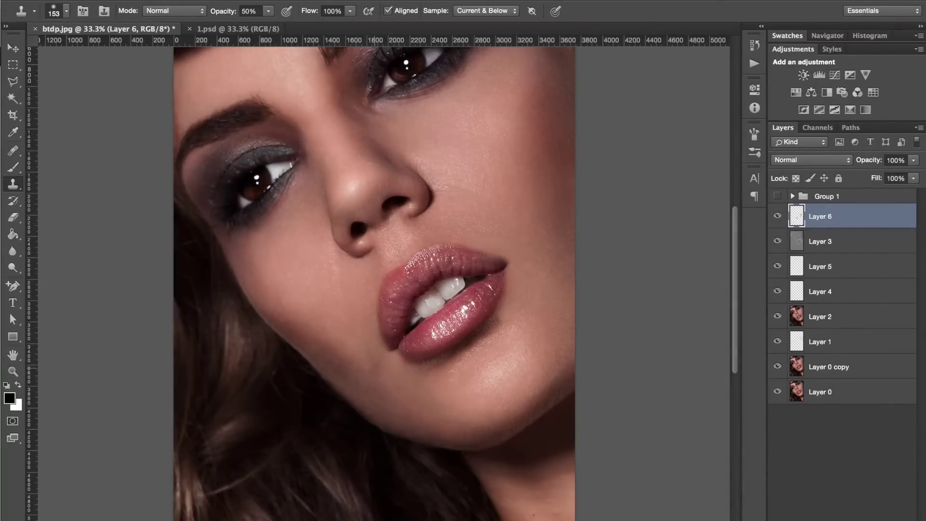
key("2")
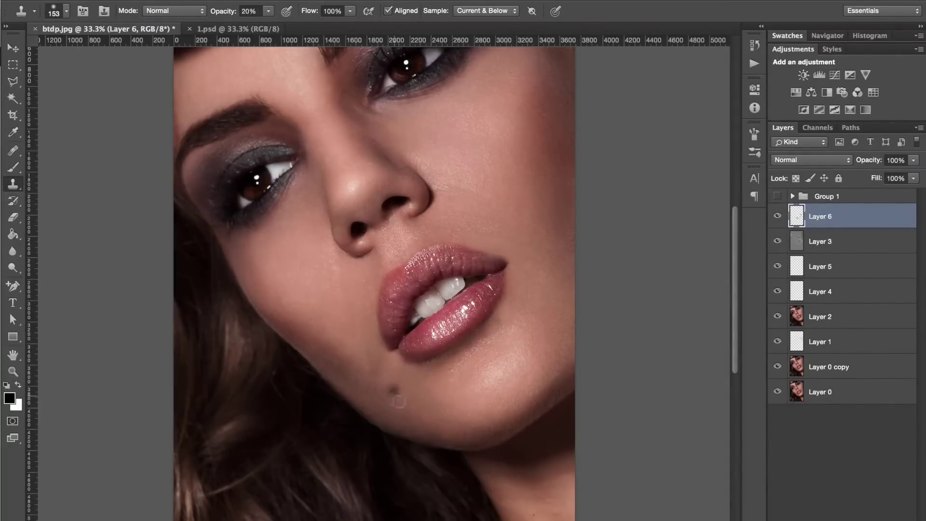
key("v")
key("ctrl+minus")
Show the black-and-white Group 1 and create Layer 7 in Soft Light mode, filled with neutral grey
left_click(777, 196)
key("ctrl+plus")
key("b")
key("x")
key("ctrl+shift+n")
left_click(402, 280)
left_click(383, 297)
left_click(574, 217)
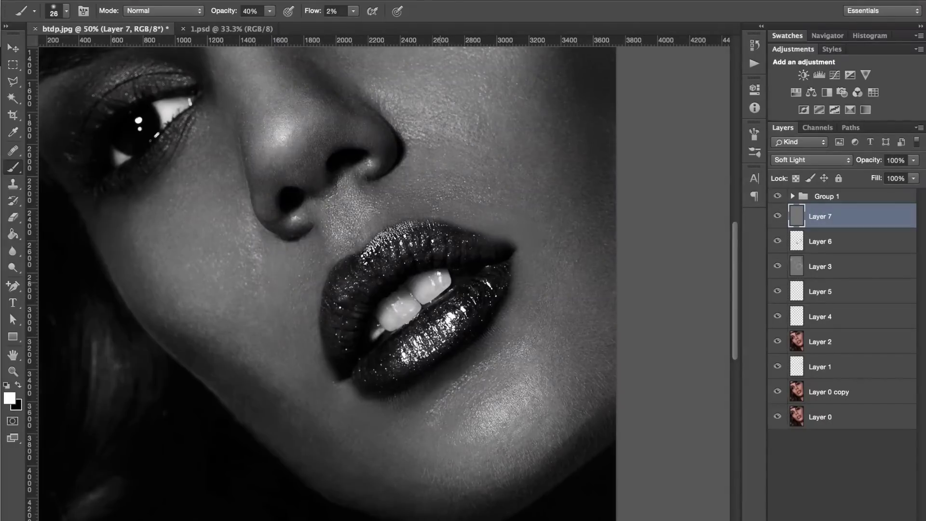
Paint dodge-and-burn strokes around the chin with a 44–94 px brush, then view the colour portrait
left_click_drag(254, 271, 262, 271)
left_click_drag(196, 269, 222, 269)
key("ctrl+0")
left_click(776, 196)
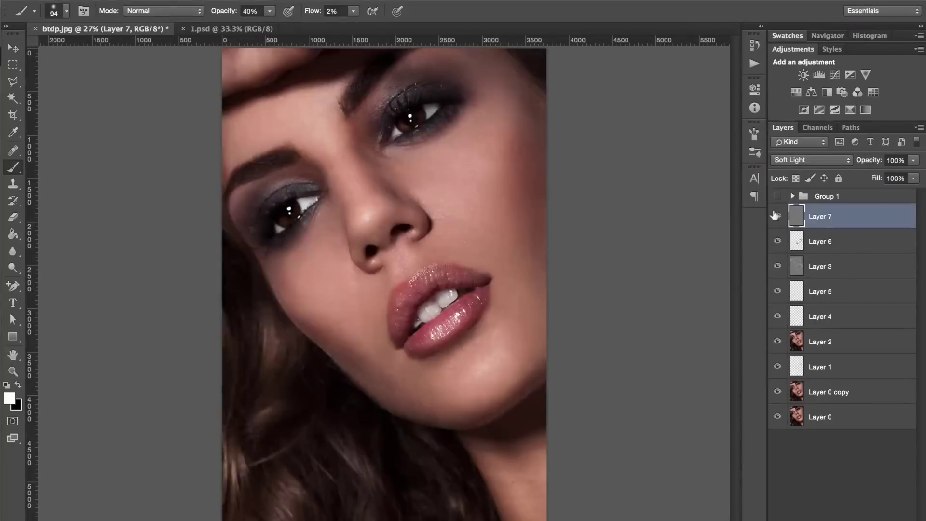
key("v")
scroll(407, 399, "up", 2)
scroll(371, 290, "up", 1)
Heal neck blemishes on Layer 6, then refine shading on the Soft Light layer with a smaller brush
key("alt+bracketleft")
key("j")
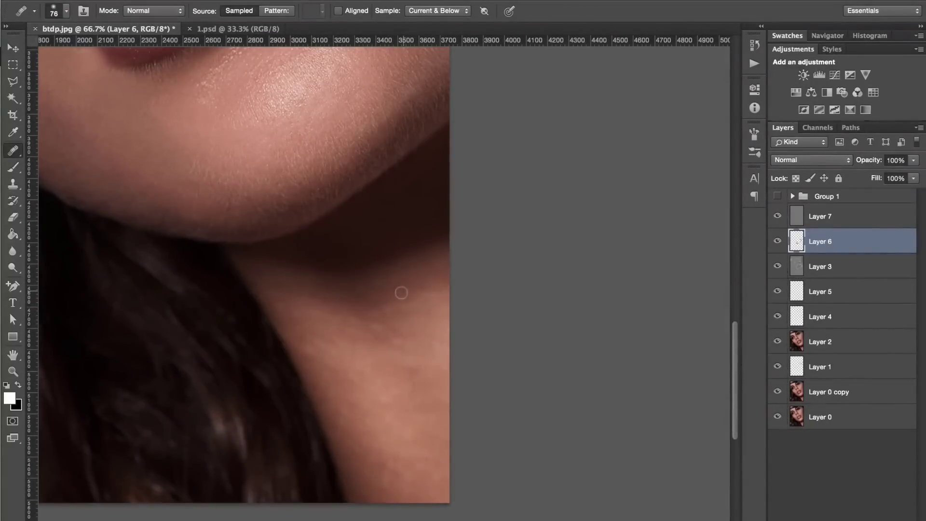
left_click(820, 216)
key("b")
left_click(776, 196)
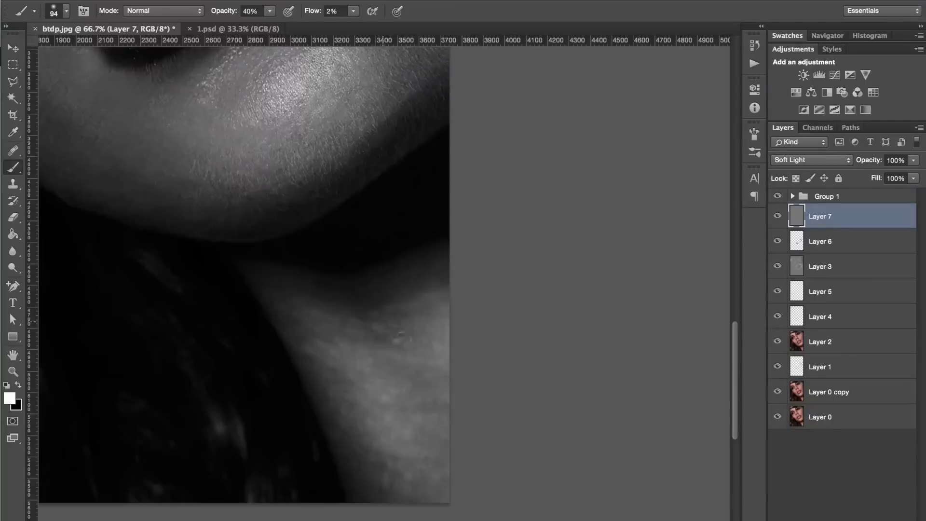
scroll(396, 295, "down", 1)
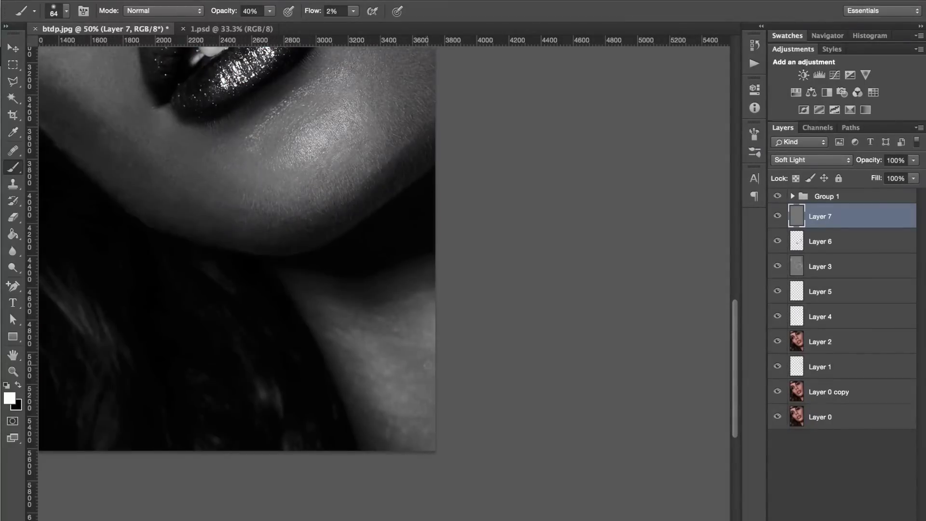
key("bracketleft")
key("bracketleft")
key("bracketleft")
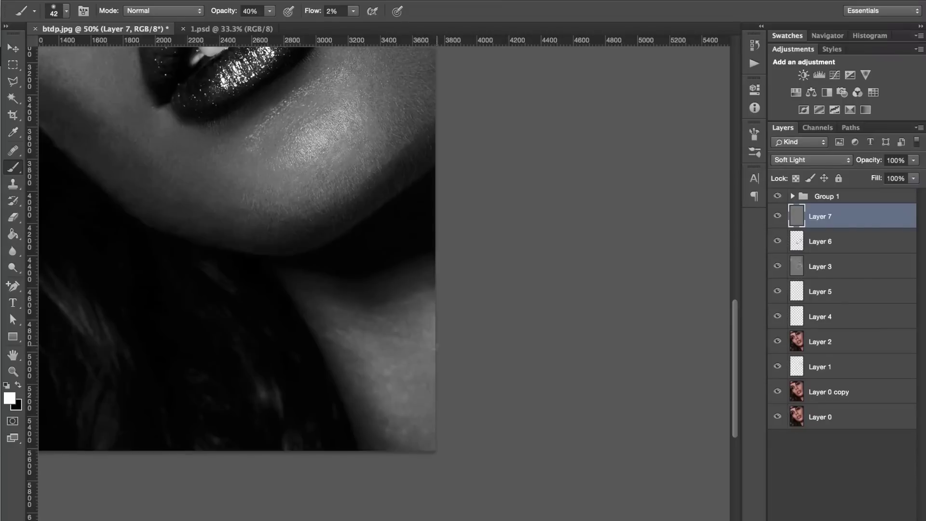
key("ctrl+0")
key("v")
left_click(776, 195)
Stamp all visible layers into Layer 8, duplicate it, and Gaussian-blur the copy
key("ctrl+shift+alt+e")
key("ctrl+j")
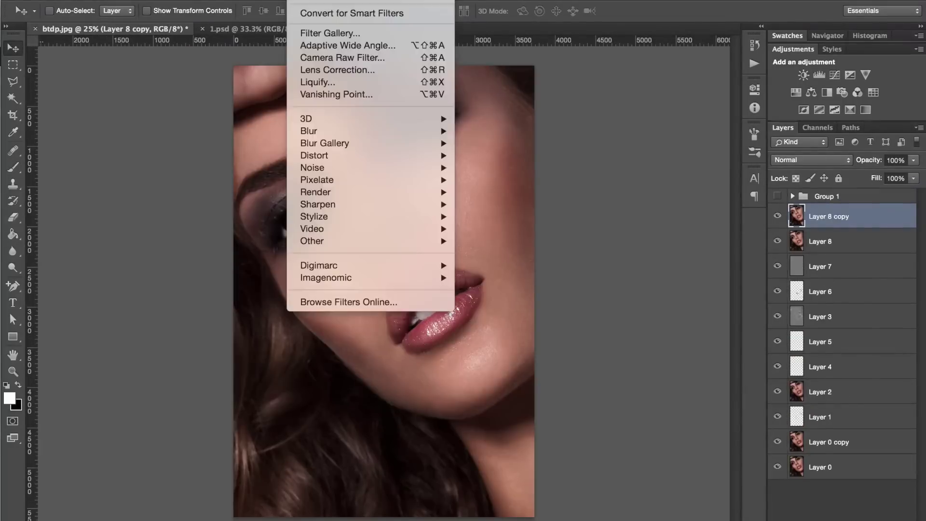
left_click(496, 180)
left_click_drag(458, 93, 647, 150)
left_click_drag(584, 351, 618, 350)
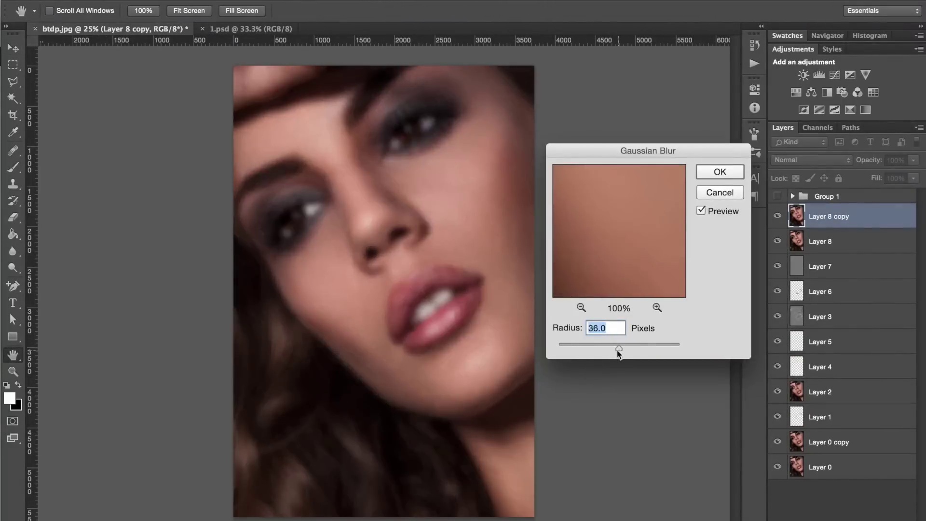
key("Return")
Duplicate the layer, apply High Pass, and set the detail layer to Linear Light
key("ctrl+j")
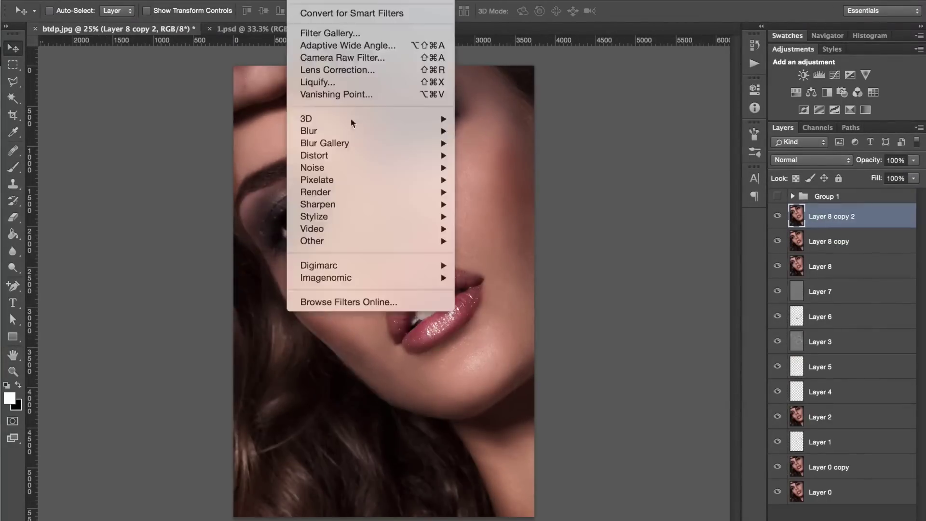
left_click(482, 251)
key("Return")
left_click(811, 160)
left_click(793, 337)
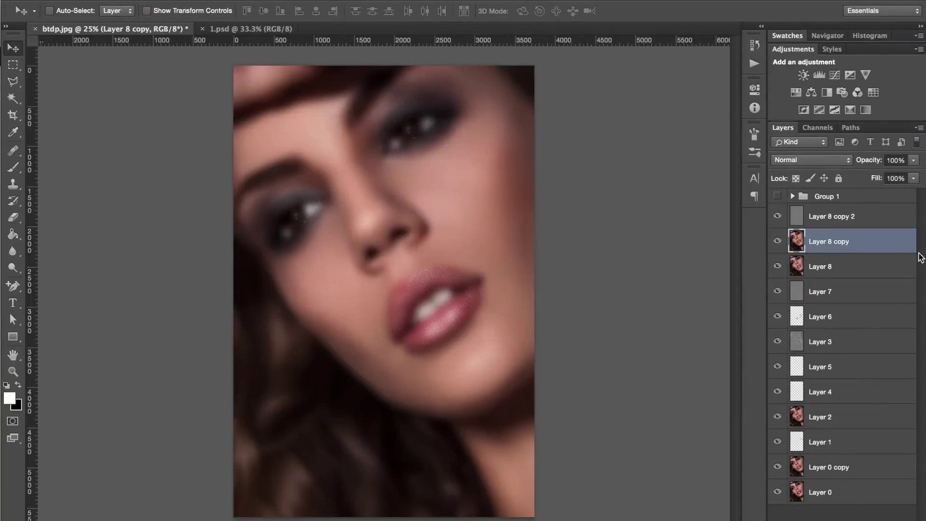
left_click(825, 217)
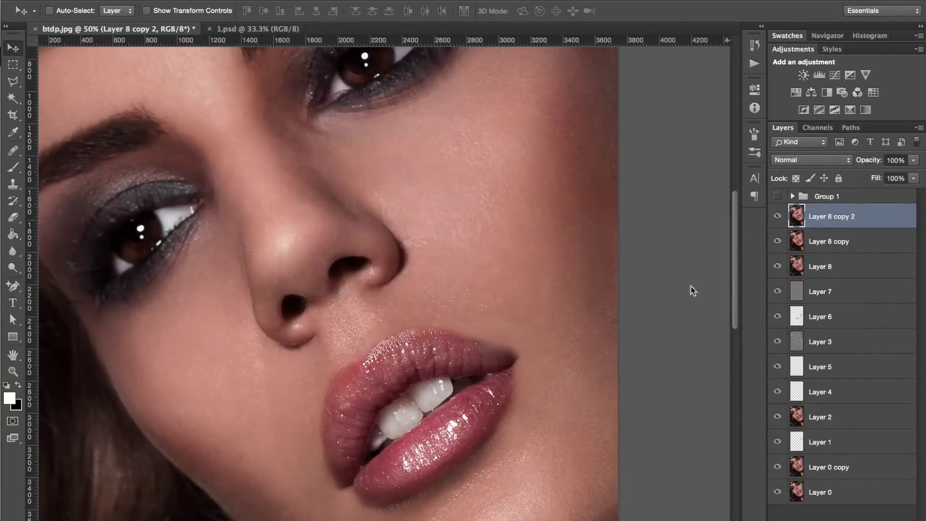
Duplicate Layer 8 again, mask Layer 8 copy, and apply Surface Blur to Layer 8 copy 3
left_click(500, 255)
key("Return")
left_click(811, 160)
left_click(793, 335)
left_click(825, 241)
key("ctrl+0")
key("ctrl+j")
left_click(847, 266)
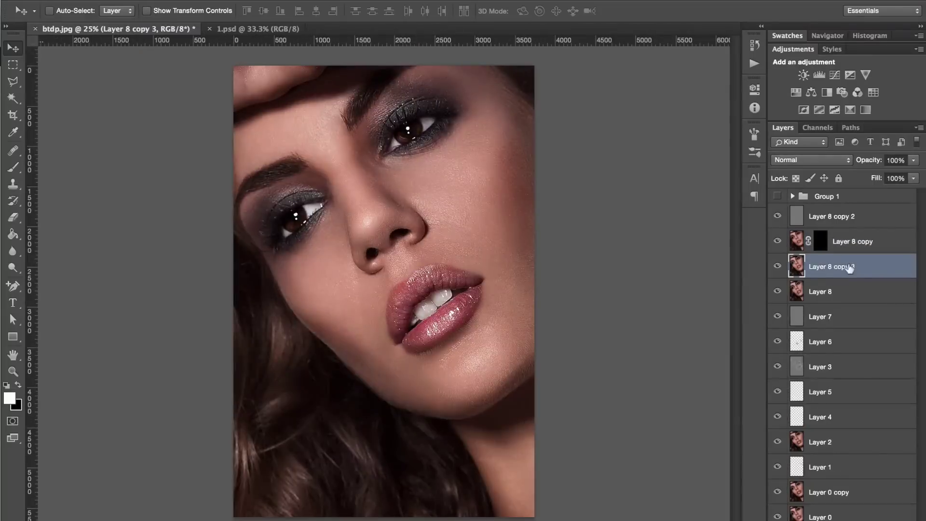
mouse_move(579, 381)
left_mouse_down()
mouse_move(608, 385)
mouse_move(579, 383)
left_mouse_up()
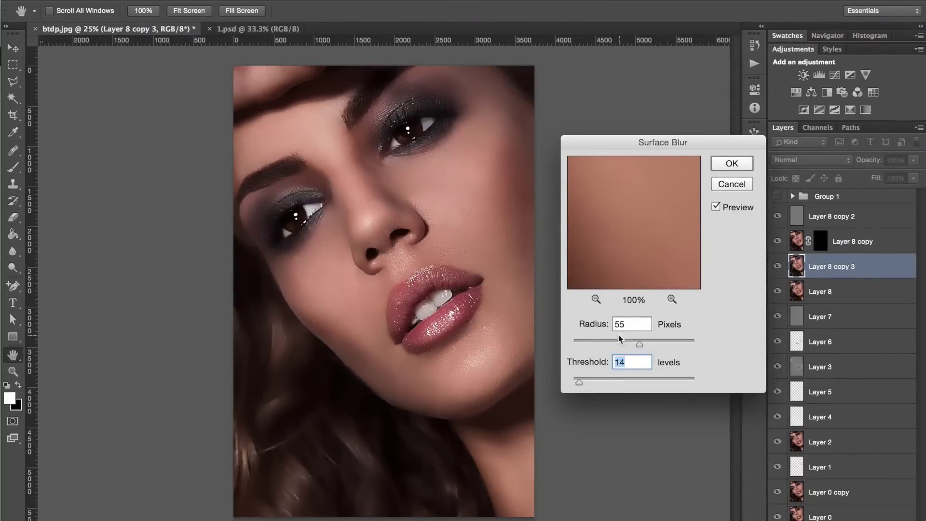
key("Return")
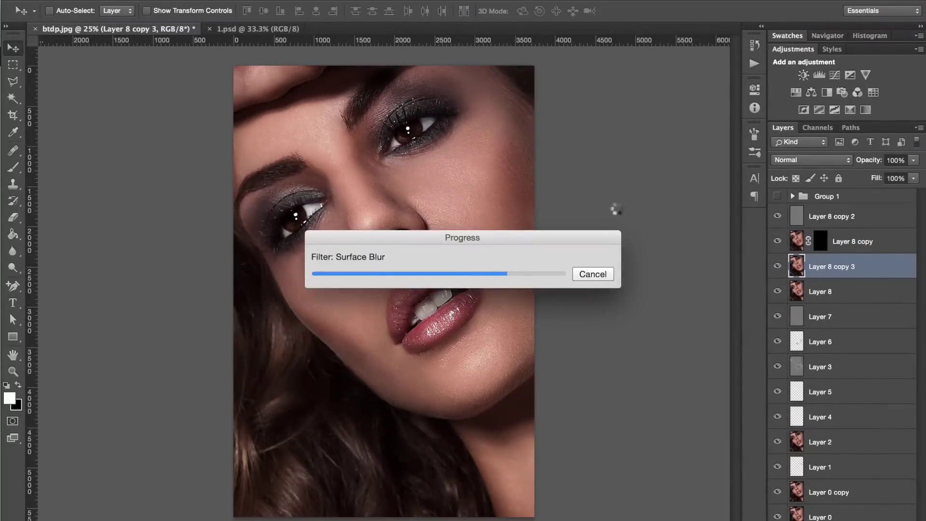
Apply a Gaussian blur to Layer 8 copy
left_click(849, 236)
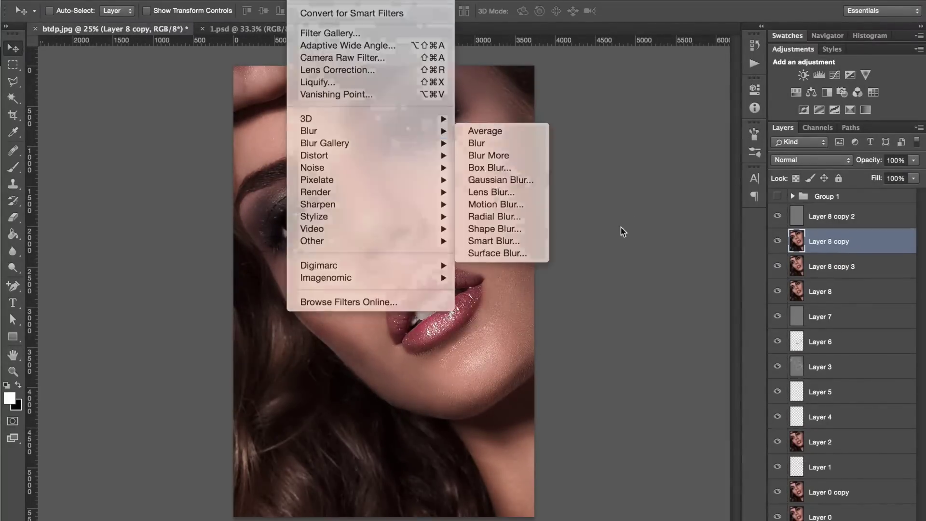
left_click(497, 238)
key("Return")
left_click(833, 266)
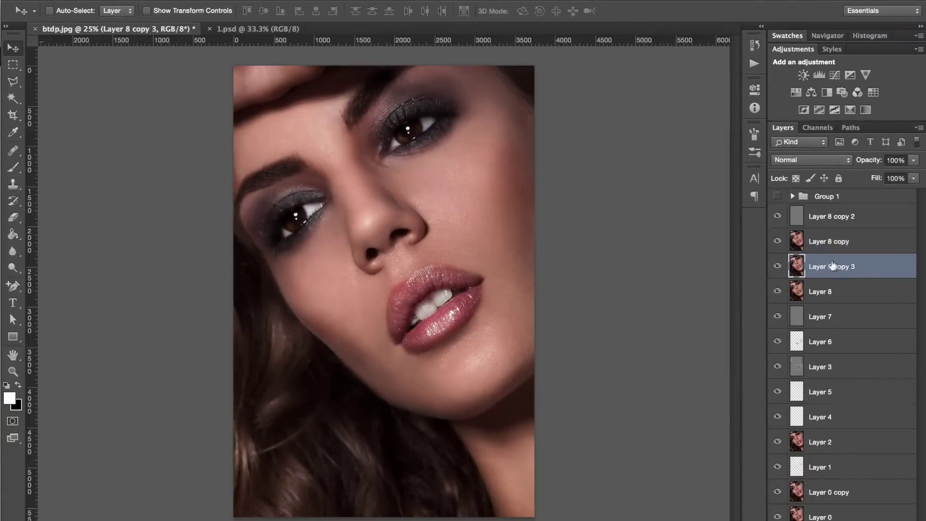
left_click(828, 241)
left_click(824, 215)
left_click(825, 241)
Lasso a right-cheek patch, feather it 20.7 px, and Gaussian-blur it
key("l")
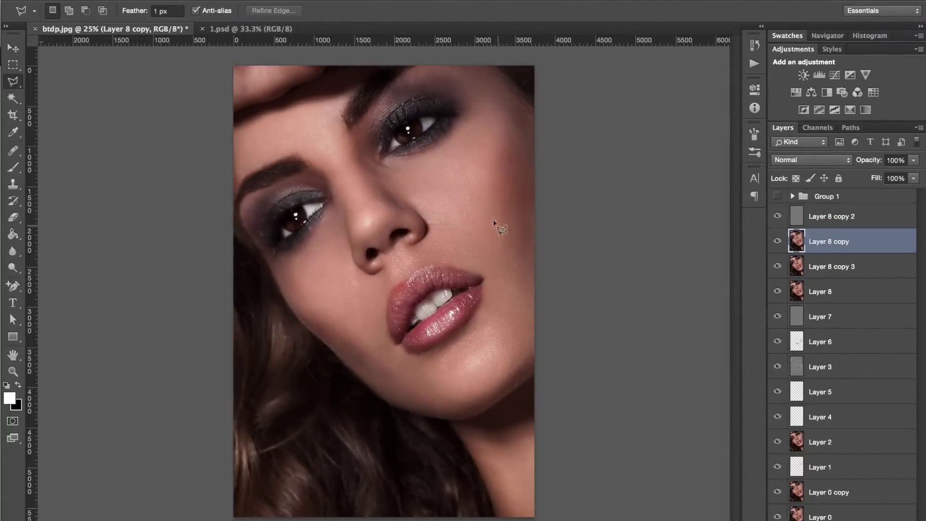
left_click(776, 196)
left_click_drag(499, 160, 463, 158)
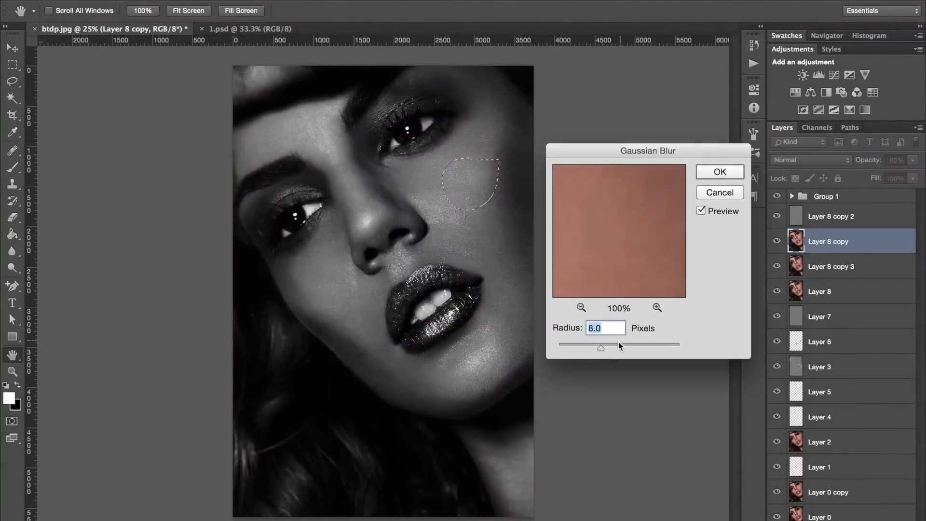
type("20.7")
key("Return")
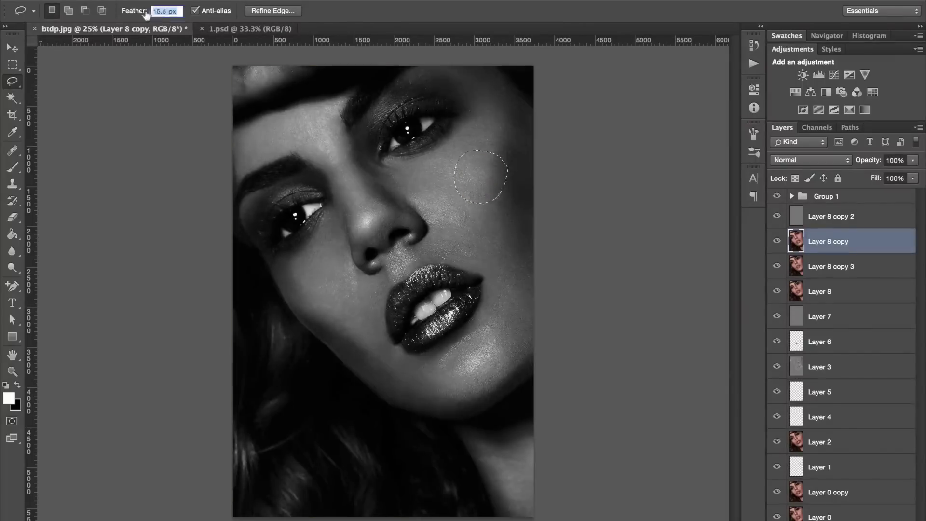
key("q")
key("q")
left_click(545, 177)
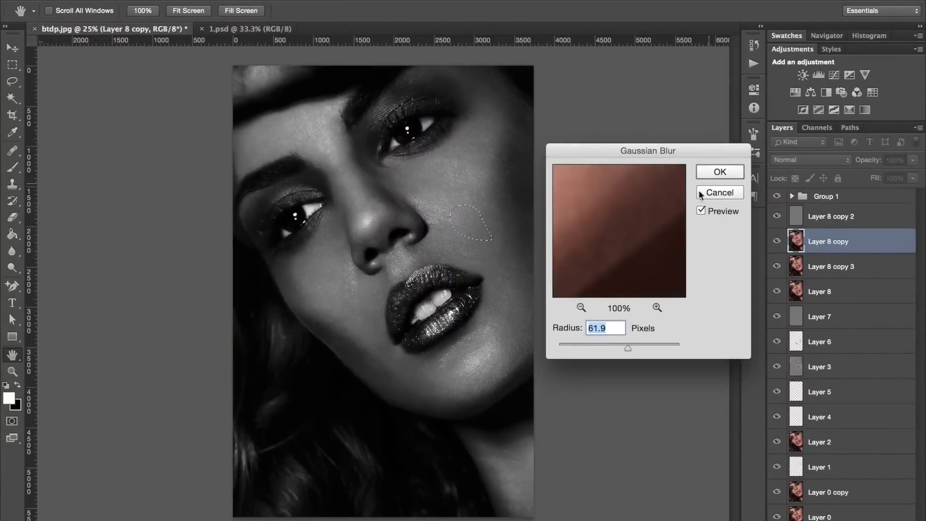
left_click_drag(612, 346, 621, 346)
key("Return")
left_click_drag(509, 131, 507, 127)
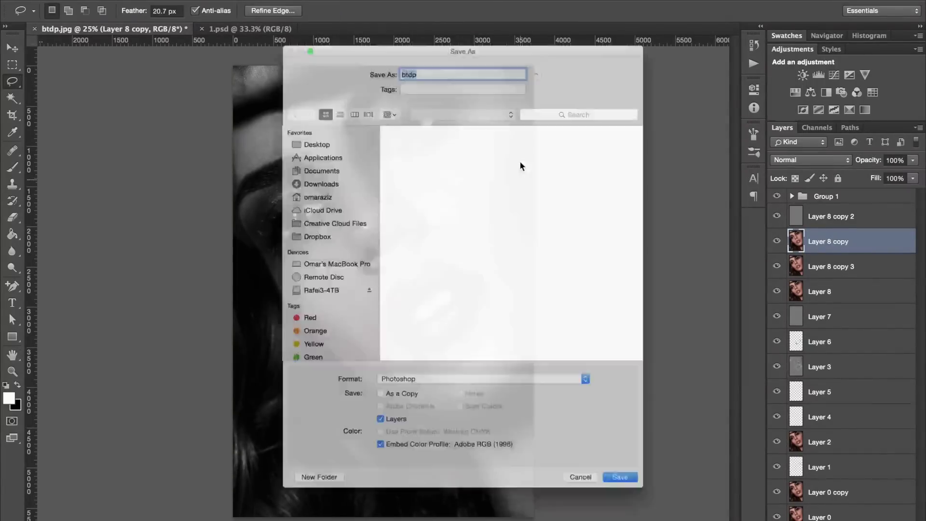
key("ctrl+d")
Lasso patches on the left cheek, chin, upper lip and left jaw for smoothing
mouse_move(523, 277)
left_mouse_down()
mouse_move(485, 331)
mouse_move(509, 208)
left_mouse_up()
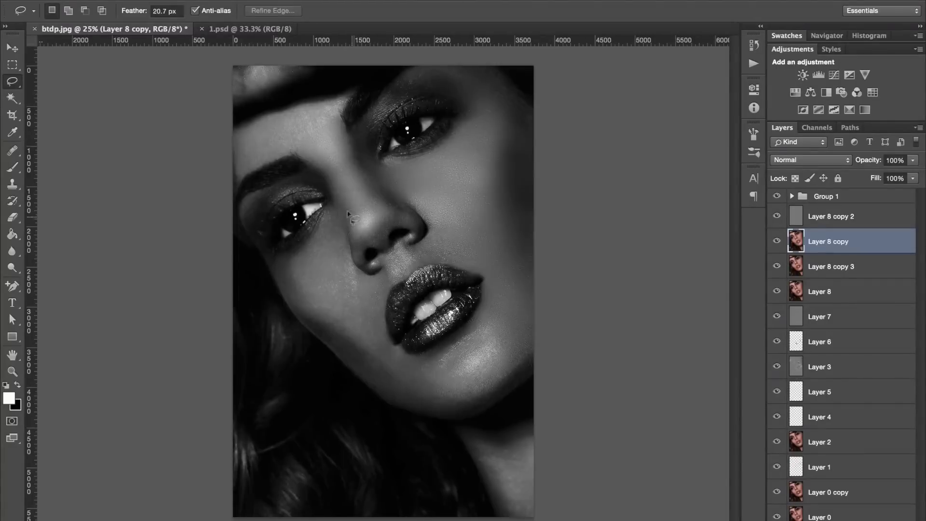
left_click_drag(335, 225, 374, 297)
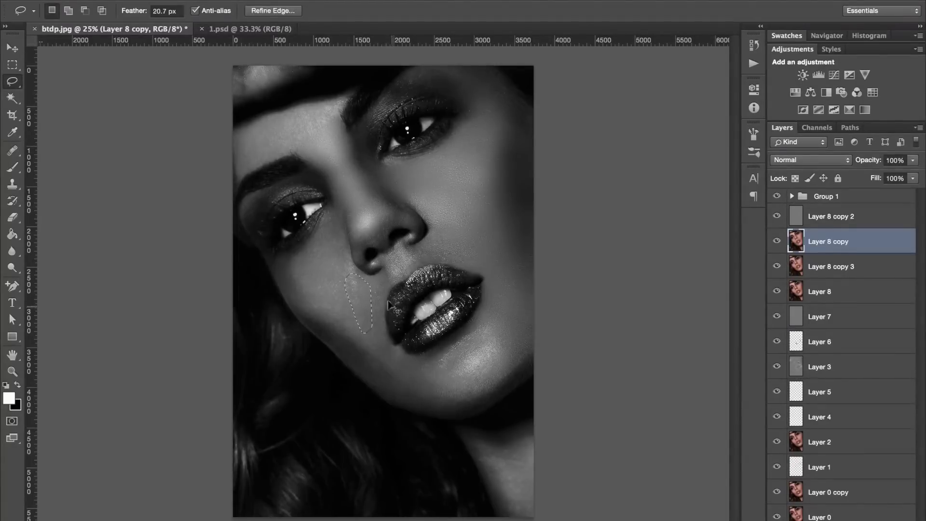
left_click_drag(438, 367, 443, 388)
key("ctrl+d")
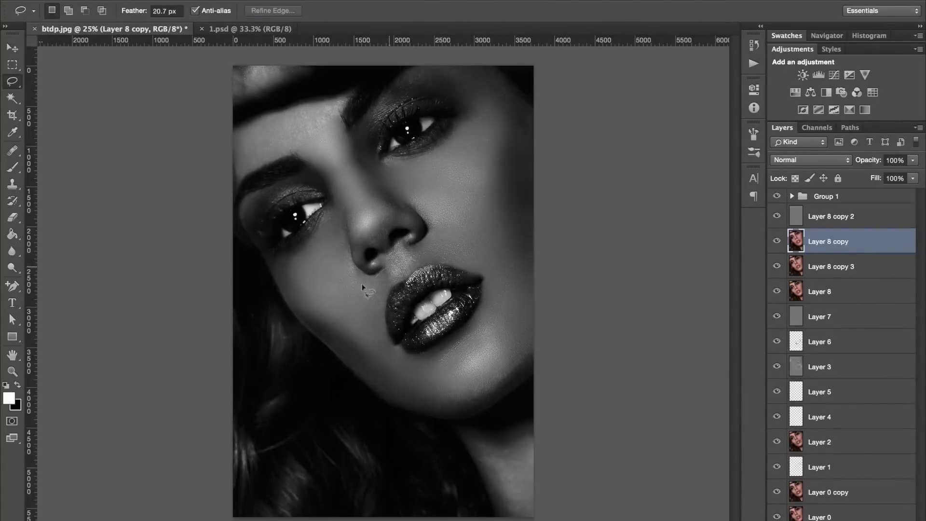
left_click_drag(415, 261, 483, 241)
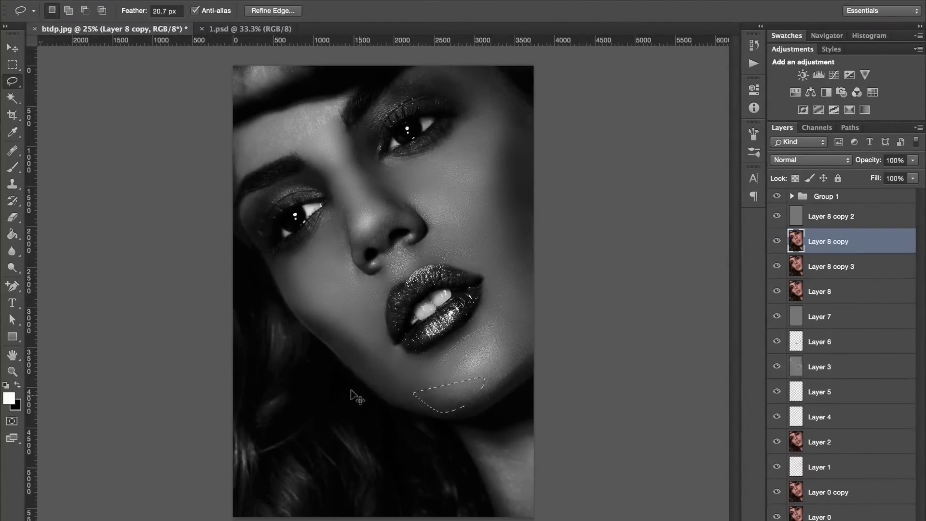
left_click_drag(516, 349, 446, 408)
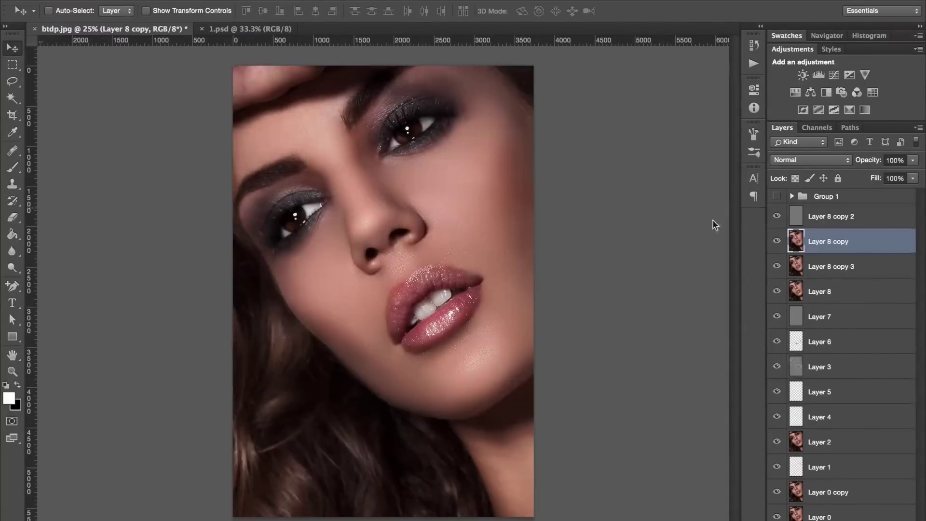
Outline areas of the cheek, temple, right edge, eyebrow and nostril, zooming to inspect them
left_click(482, 197)
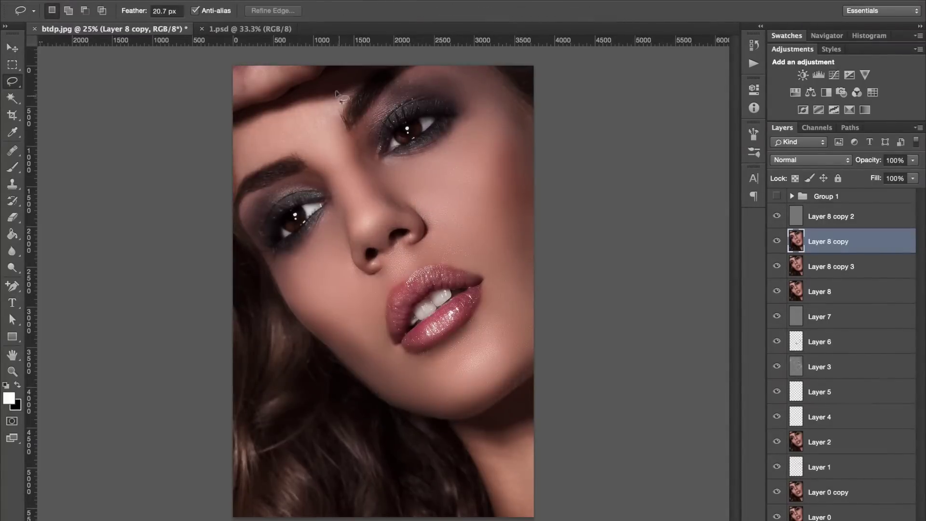
left_click_drag(407, 68, 441, 61)
left_click_drag(506, 99, 548, 154)
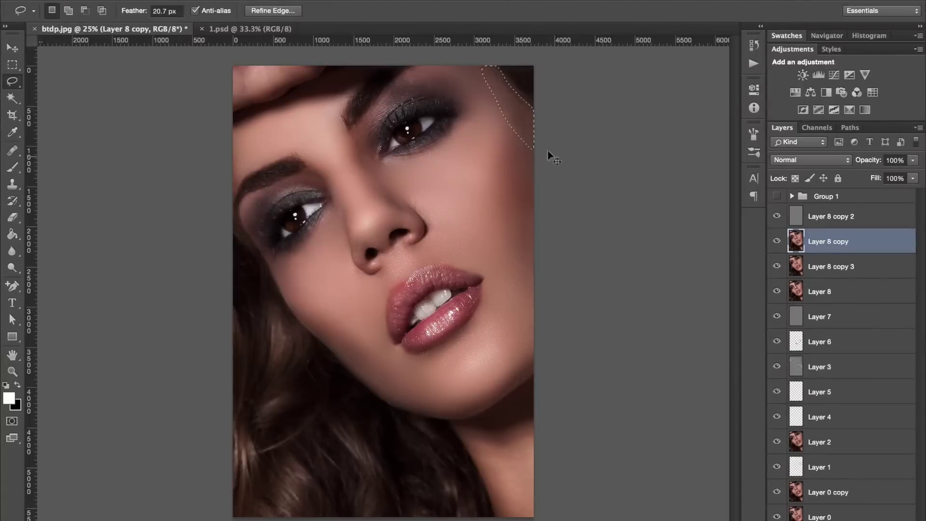
left_click_drag(419, 235, 482, 221)
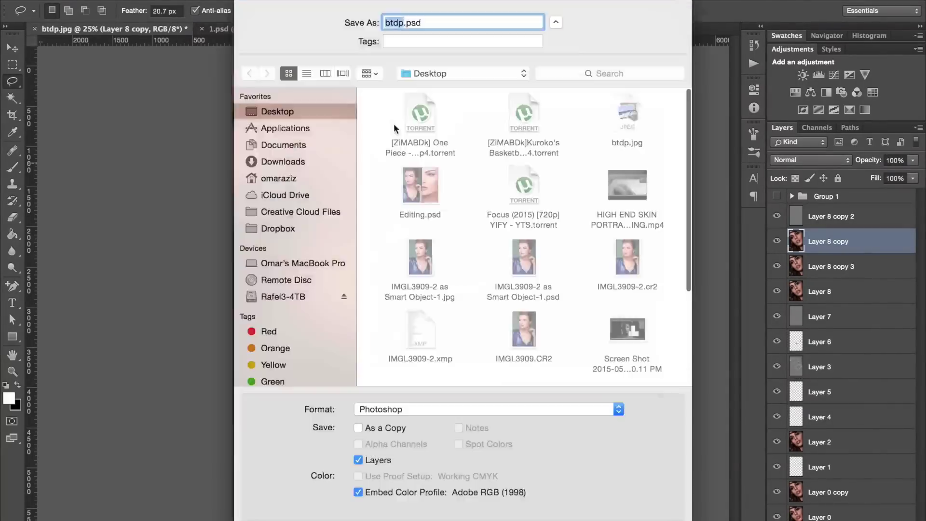
left_click_drag(457, 83, 375, 94)
left_click_drag(276, 184, 255, 233)
left_click(316, 185)
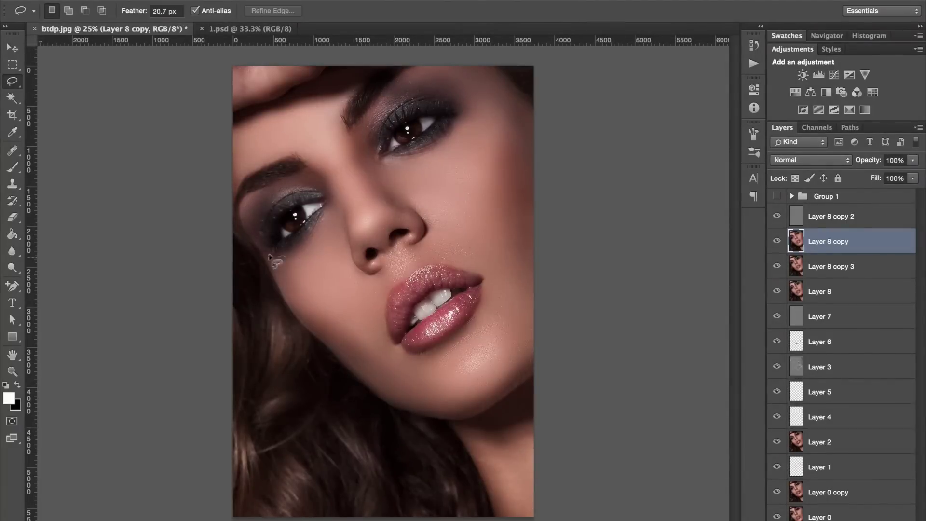
left_click_drag(379, 270, 363, 256)
key("ctrl+plus")
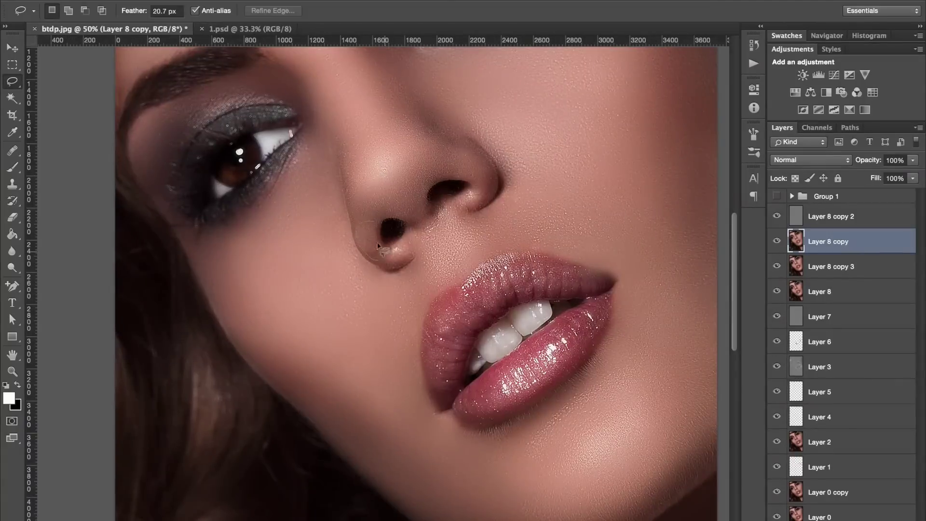
key("ctrl+minus")
Group the Layer 8 copies into Group 2 and set its opacity to 60%
key("v")
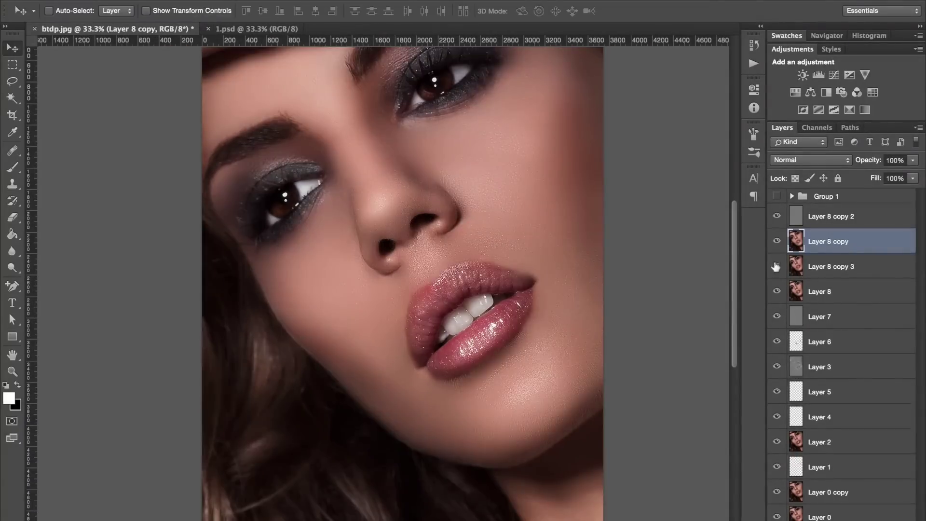
key("ctrl+minus")
left_click(830, 216)
left_click(829, 291, "shift")
key("ctrl+g")
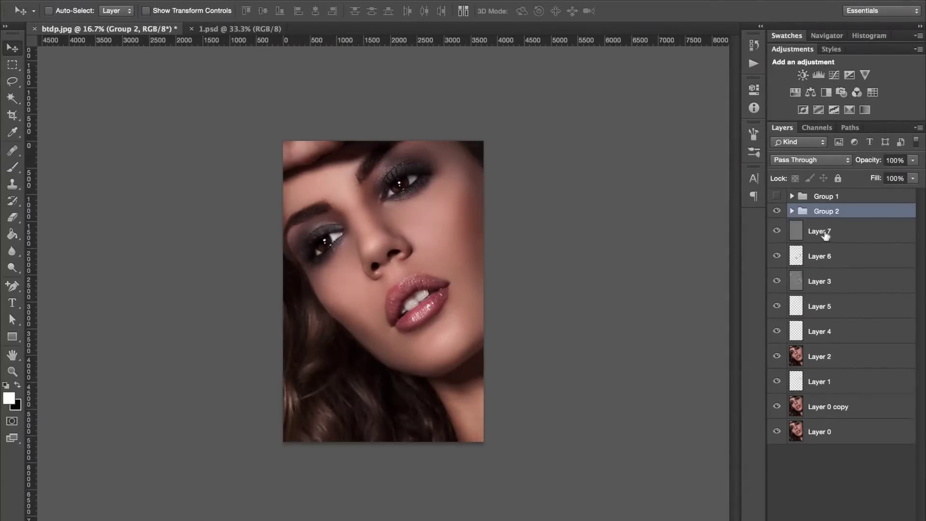
key("ctrl+plus")
key("ctrl+plus")
key("6")
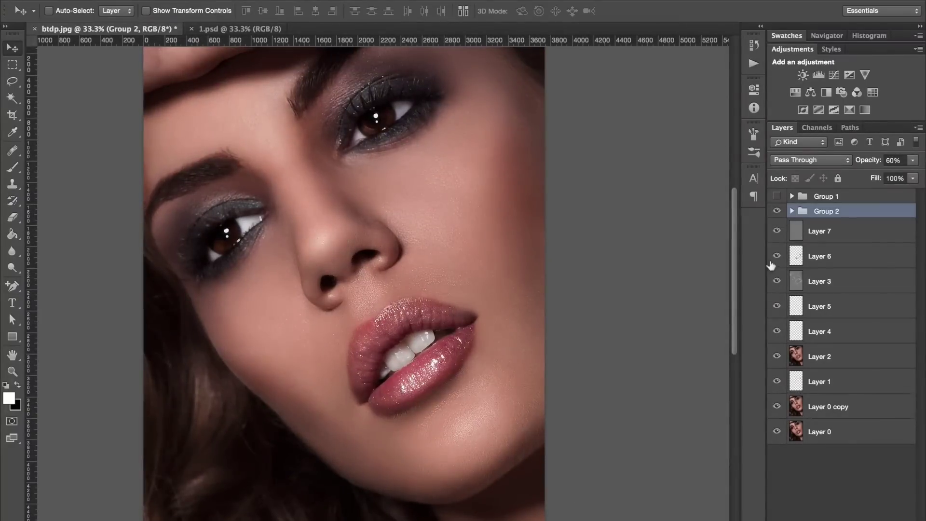
Add a 50%-grey Soft Light layer above Group 2 and set up a large brush
left_click(776, 196)
key("ctrl+shift+n")
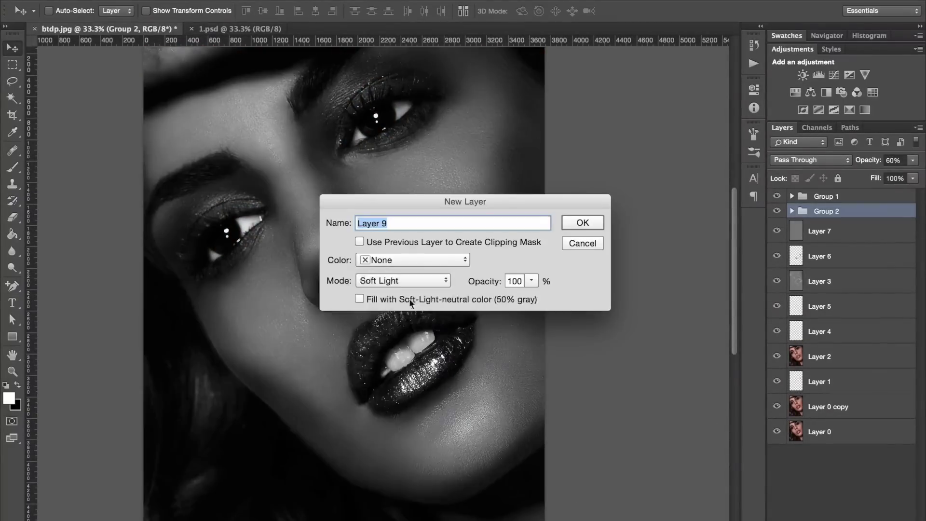
key("Return")
key("ctrl+minus")
key("b")
key("x")
key("bracketright")
left_click(776, 195)
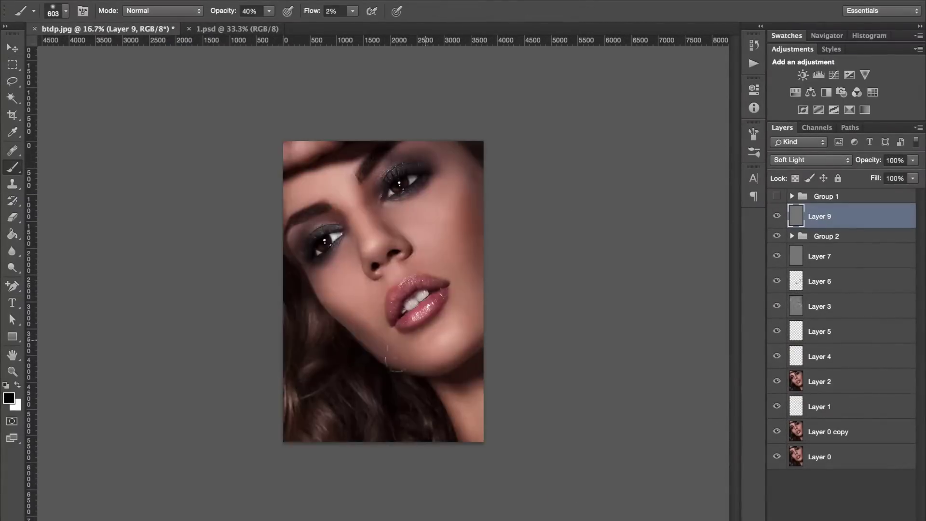
Dodge and burn the face, swapping black and white and resizing the brush to about 700
key("x")
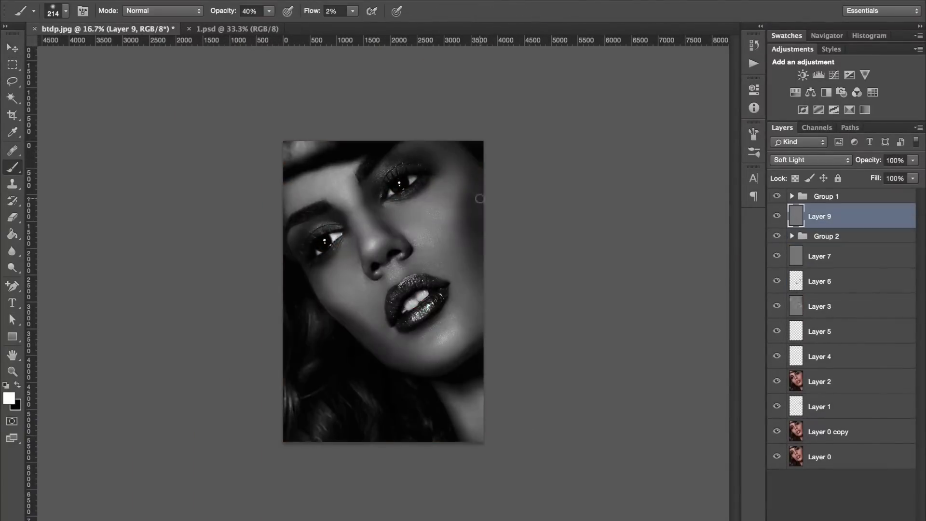
key("x")
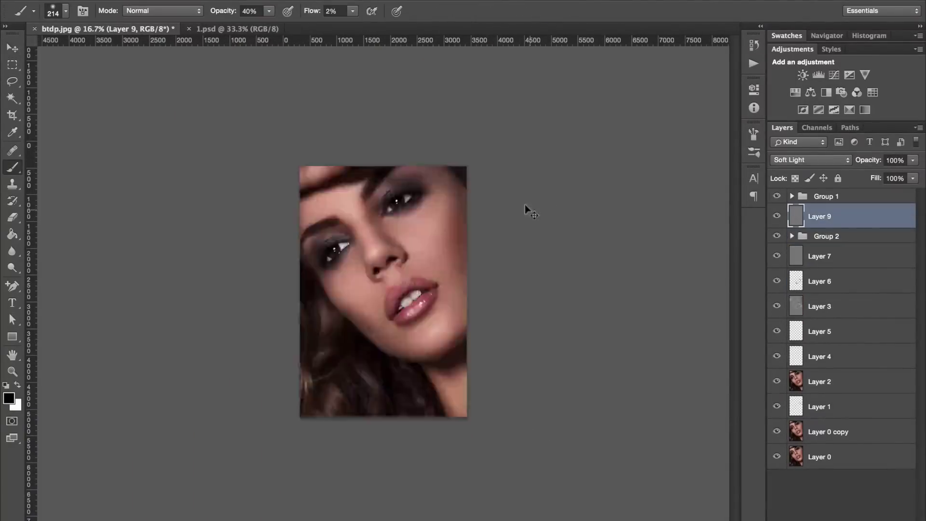
key("ctrl+minus")
key("x")
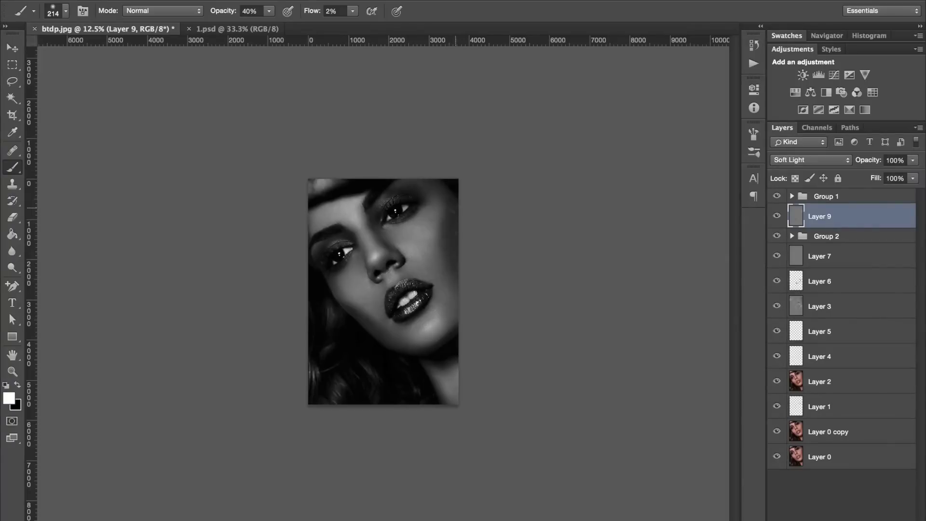
left_click(776, 196)
key("x")
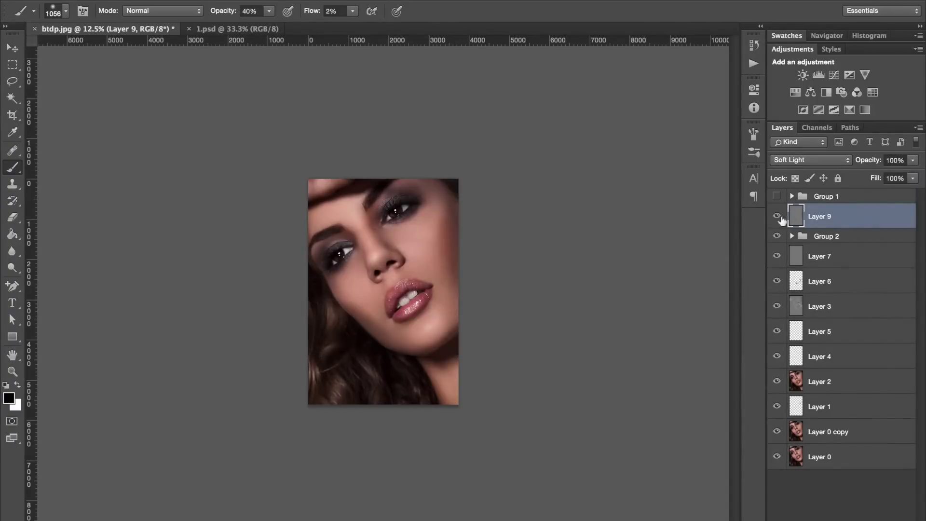
key("bracketleft")
key("bracketleft")
key("x")
key("bracketleft")
key("bracketleft")
key("bracketleft")
key("x")
key("bracketright")
key("bracketright")
left_click_drag(391, 341, 403, 341)
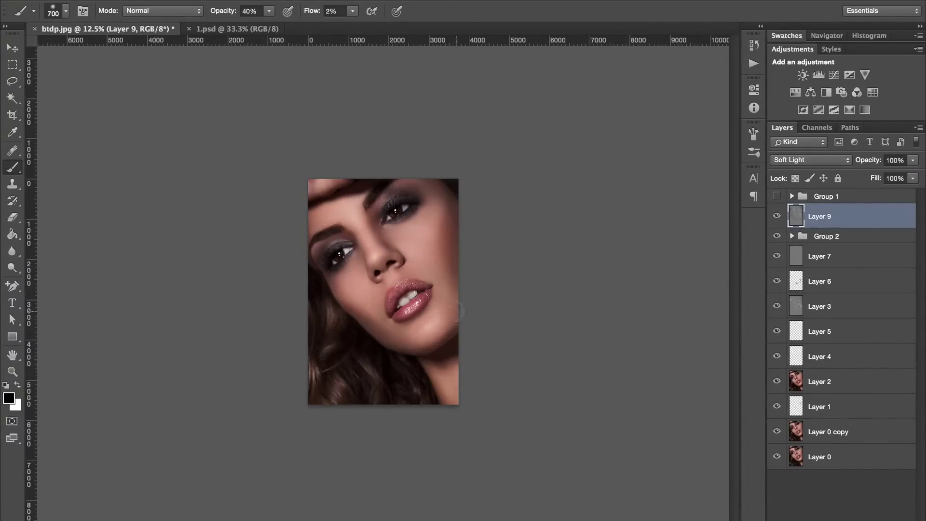
key("ctrl+plus")
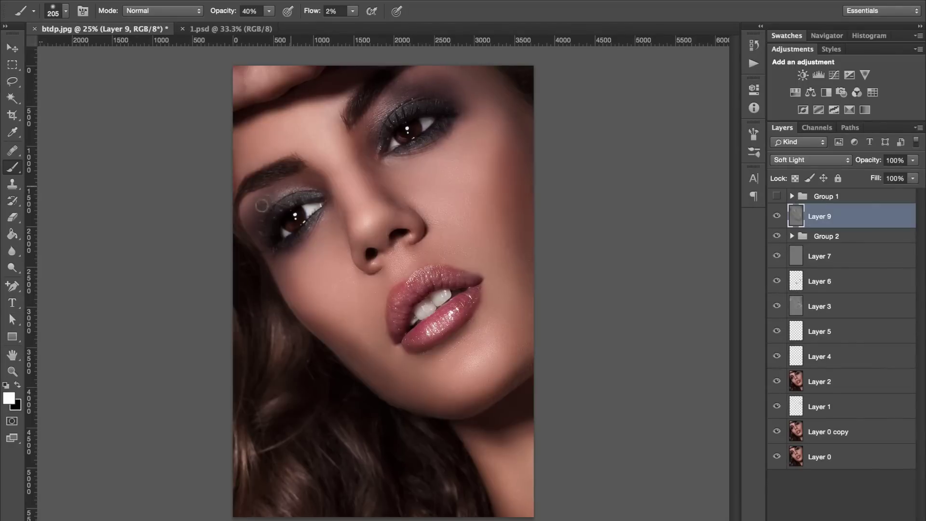
Keep burning the face with a much larger black brush, zooming to check the portrait
key("x")
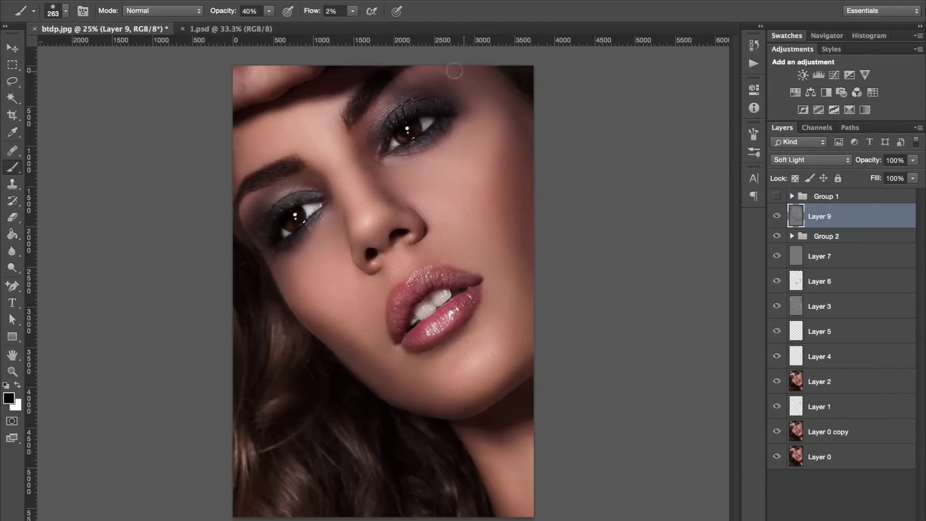
key("v")
key("b")
key("v")
key("b")
key("x")
key("v")
key("b")
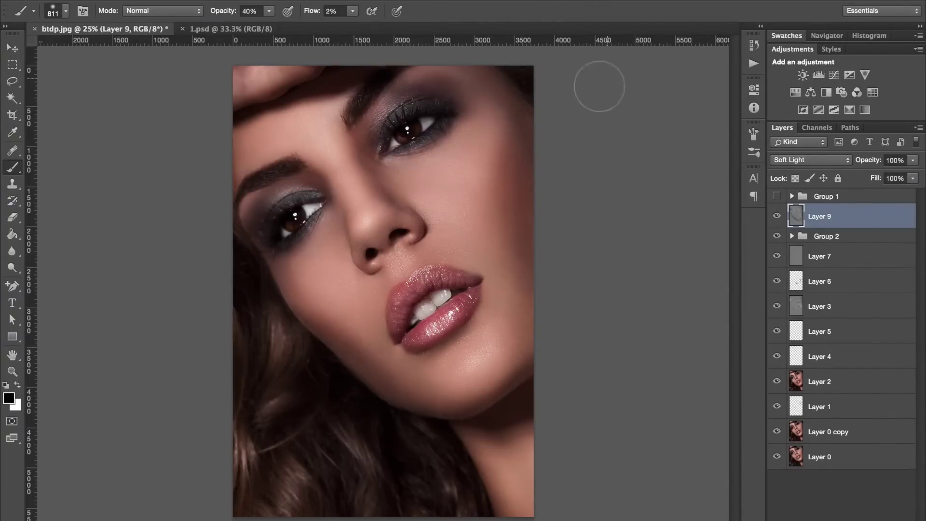
key("ctrl+minus")
key("ctrl+minus")
key("ctrl+plus")
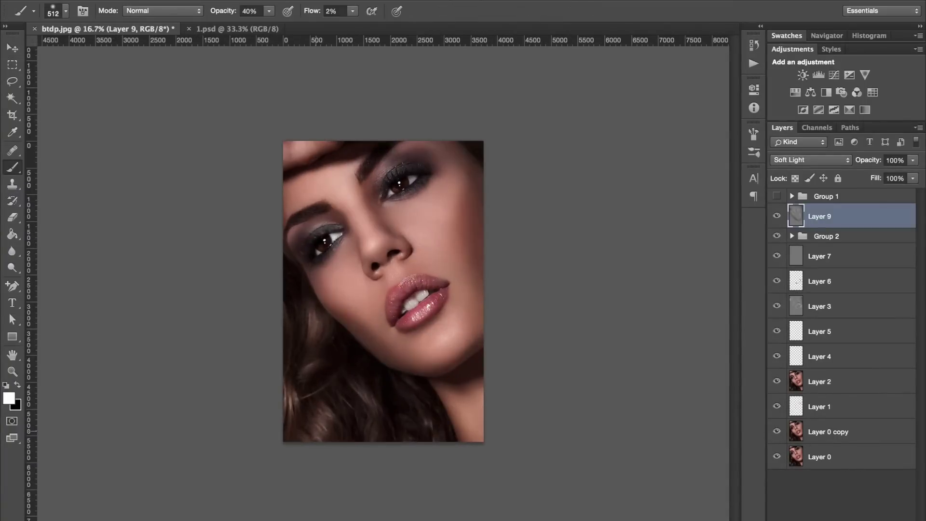
Find the layer holding the forehead pixels and lasso an area of the forehead
key("v")
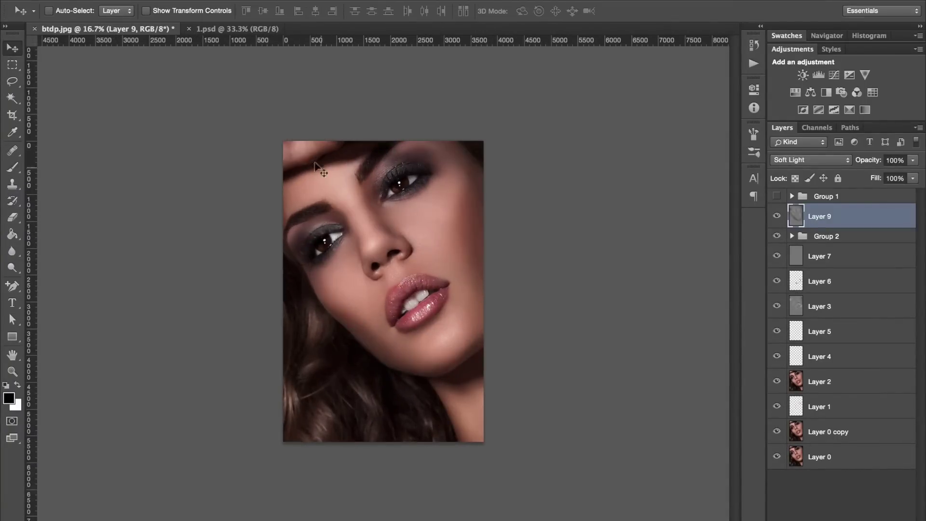
left_click(341, 186, "ctrl")
key("l")
left_click_drag(338, 141, 312, 155)
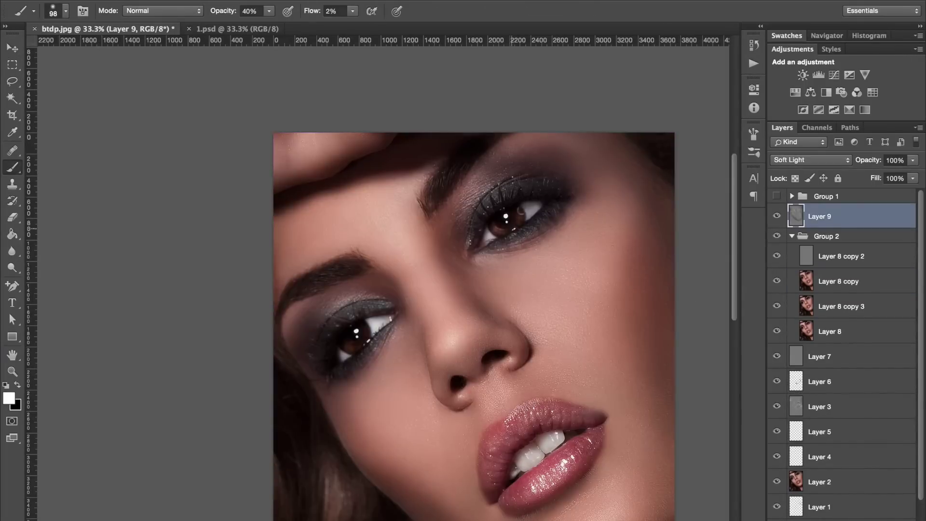
key("x")
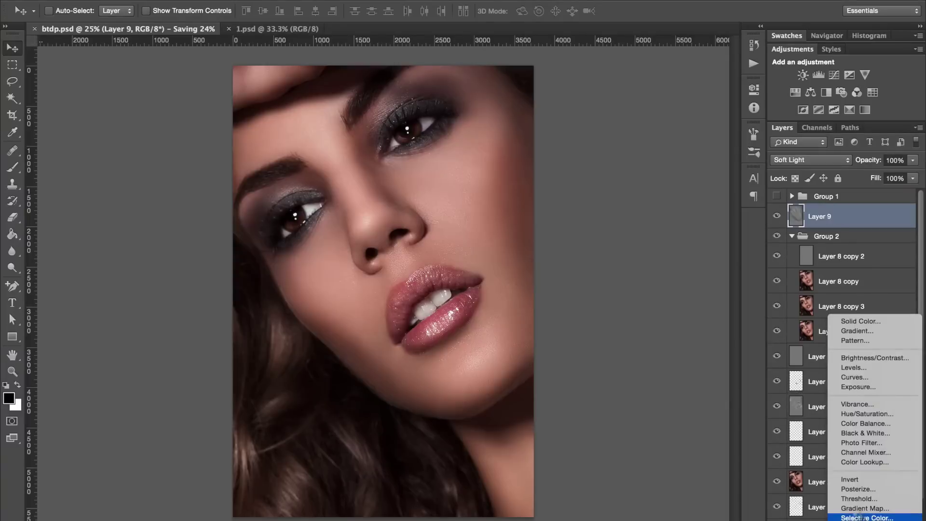
Add a Selective Color layer with adjusted cyan and a dark blue Solid Color fill layer
left_click(854, 517)
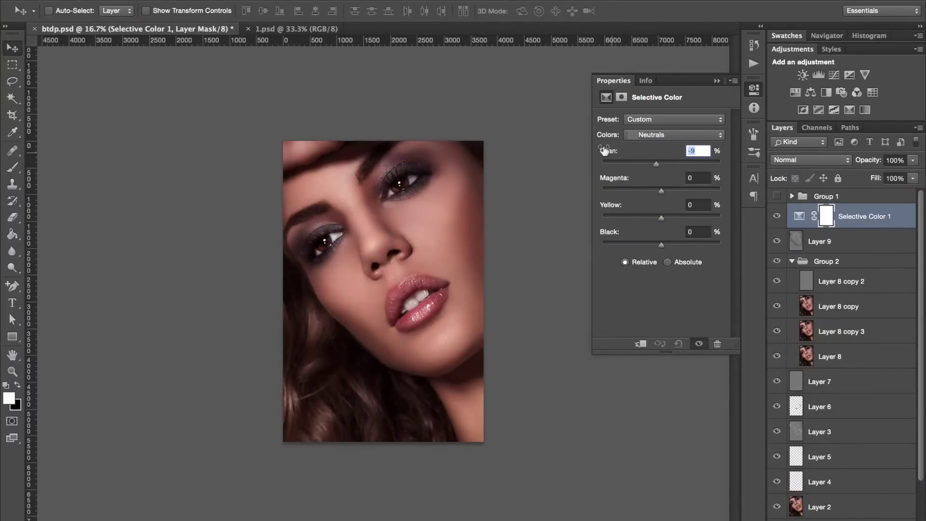
left_click_drag(656, 164, 664, 165)
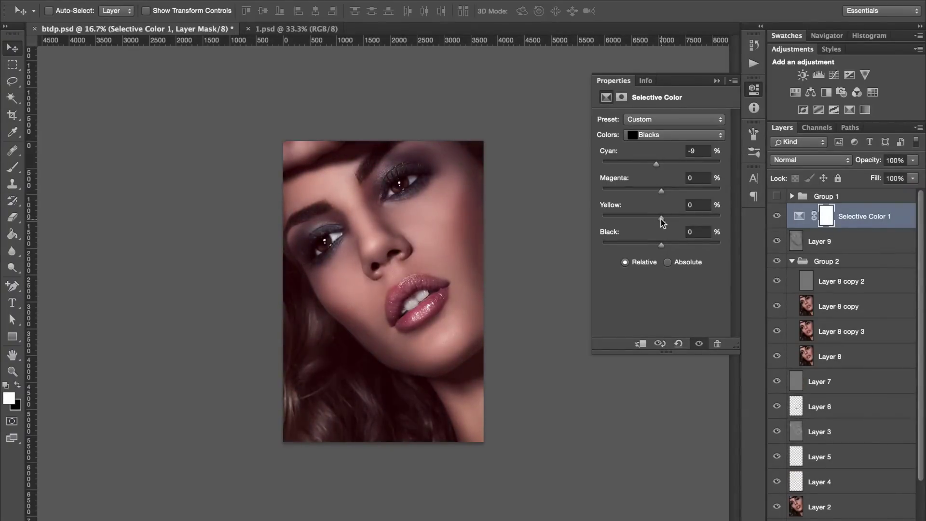
left_click(854, 516)
left_click(857, 318)
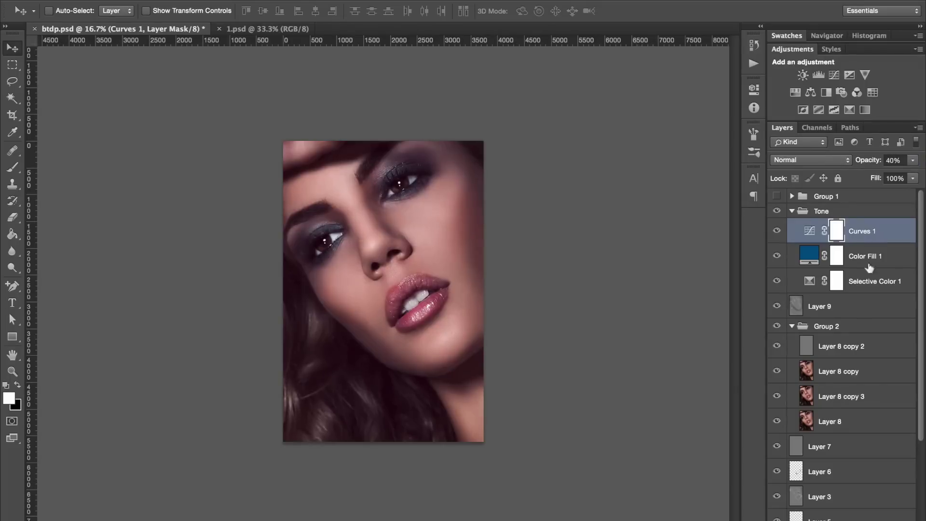
left_click(889, 310)
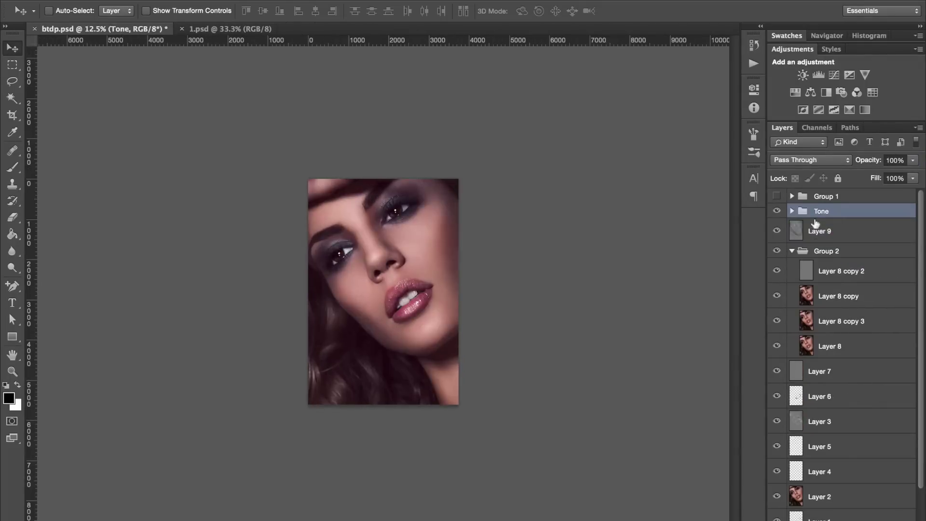
Brighten Layer 10 in Camera Raw: exposure +0.17, shadows +24, plus highlights, vibrance and blacks
left_click(328, 57)
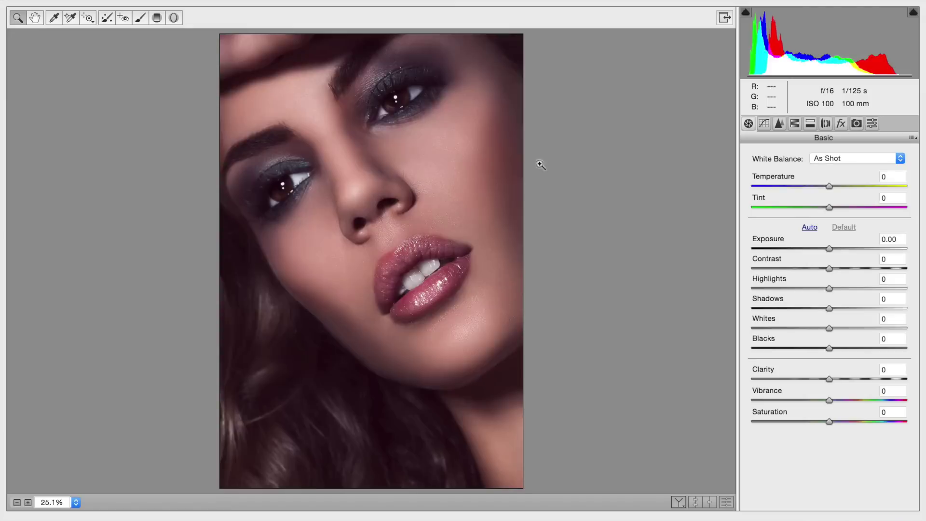
mouse_move(768, 299)
left_mouse_down()
mouse_move(781, 277)
mouse_move(771, 258)
left_mouse_up()
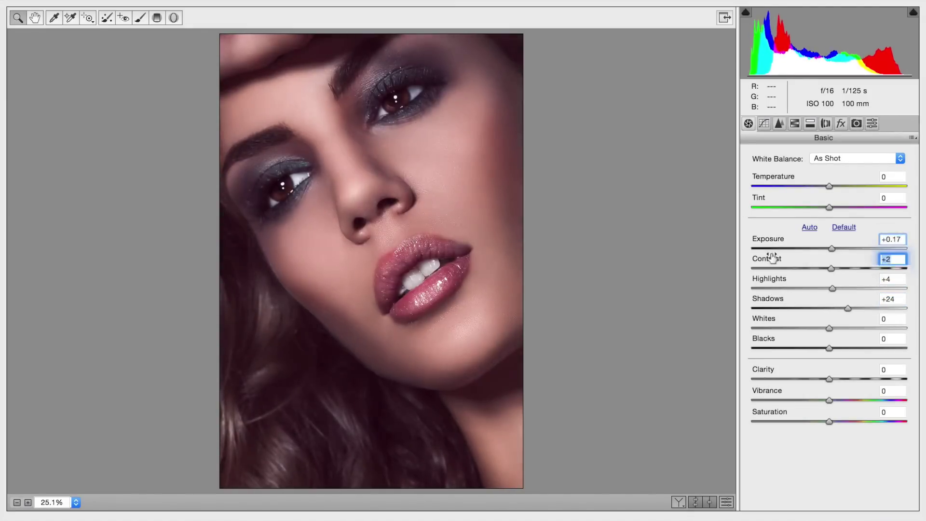
left_click_drag(759, 390, 769, 390)
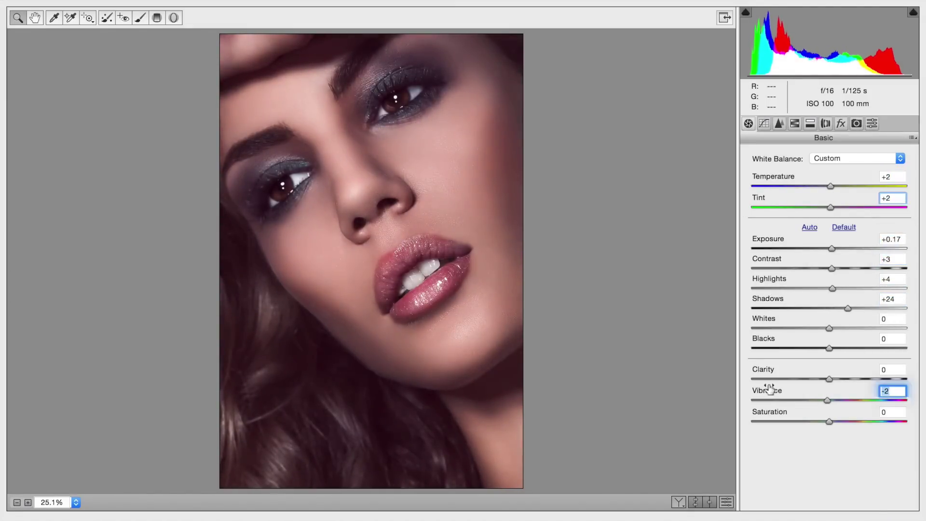
left_click_drag(759, 338, 766, 338)
key("Return")
key("ctrl+minus")
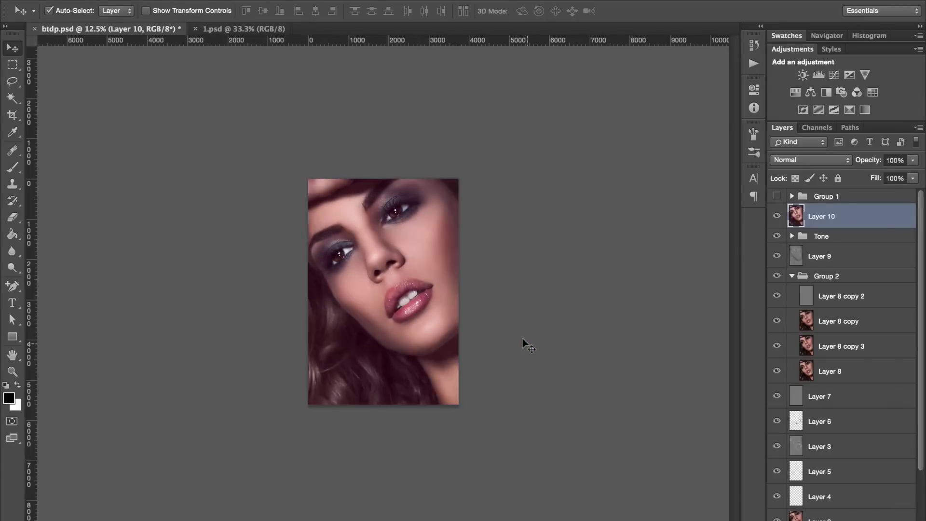
Fit the portrait to the screen and save the finished PSD
key("ctrl+0")
key("ctrl+s")
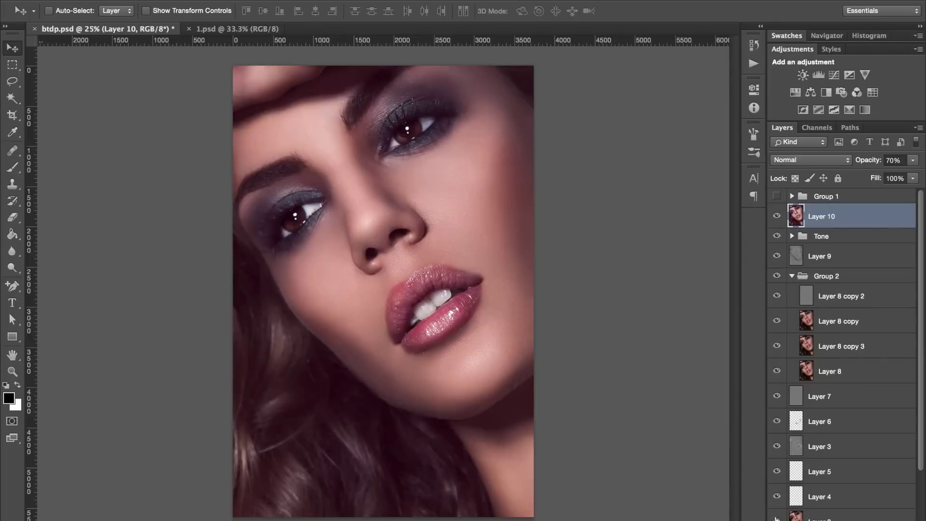
scroll(535, 232, "up", 1)
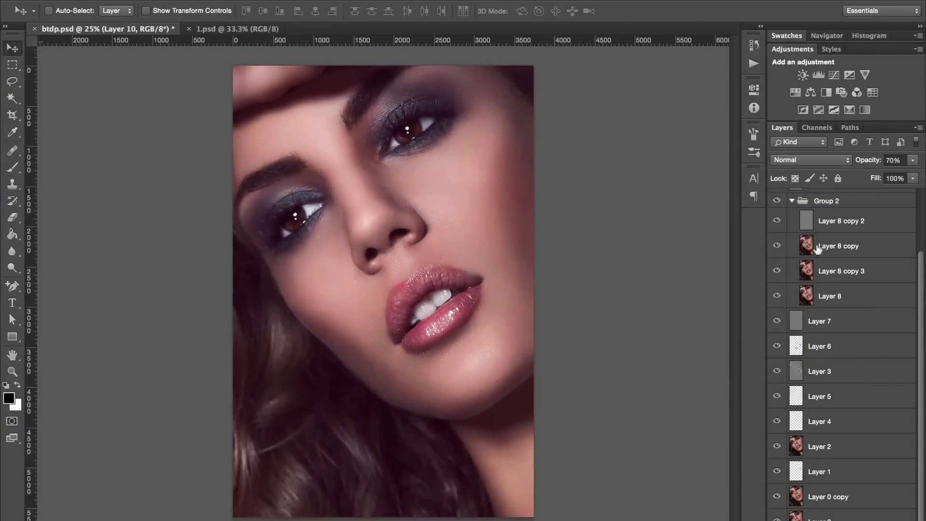